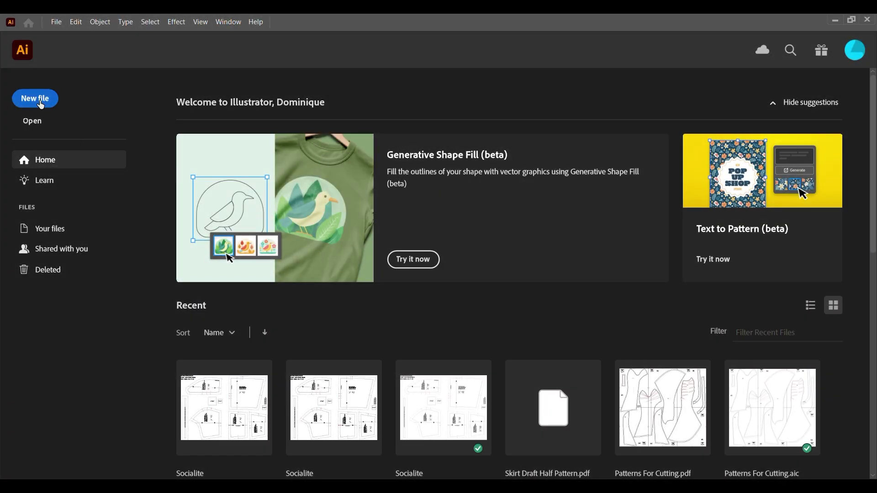
Create a new 30 by 30 inch print document named Corset Top
click(40, 105)
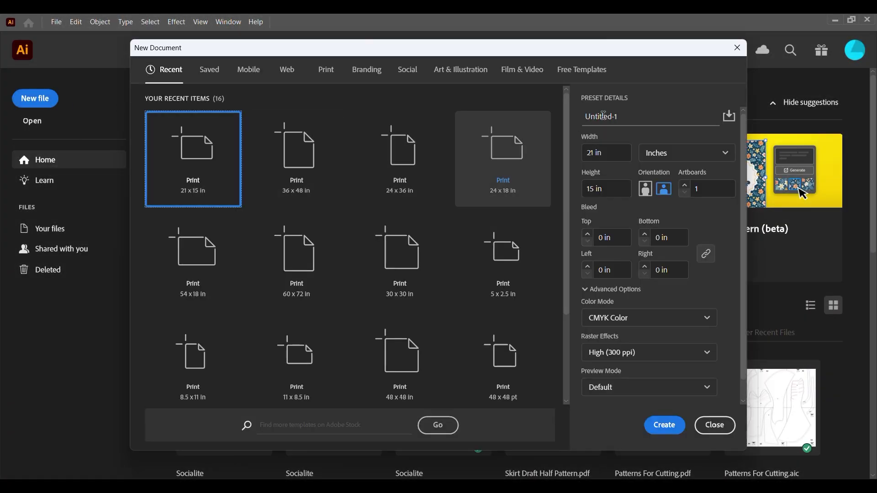
click(583, 116)
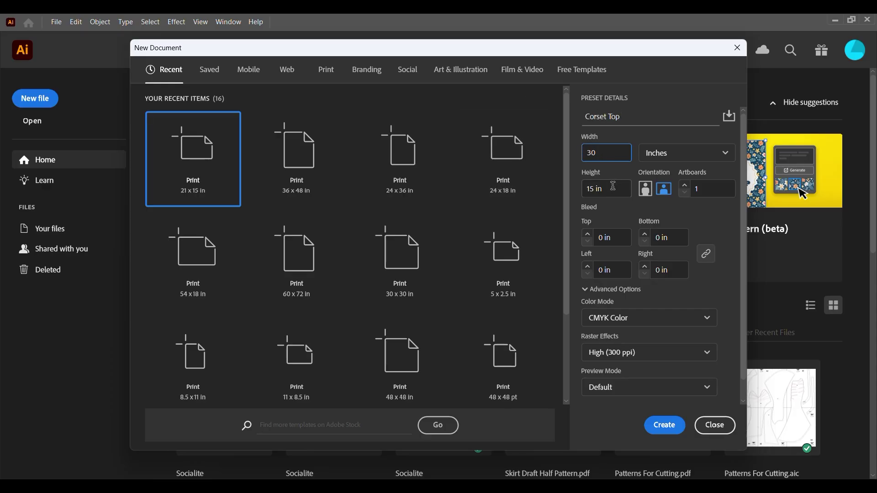
drag(613, 186, 582, 185)
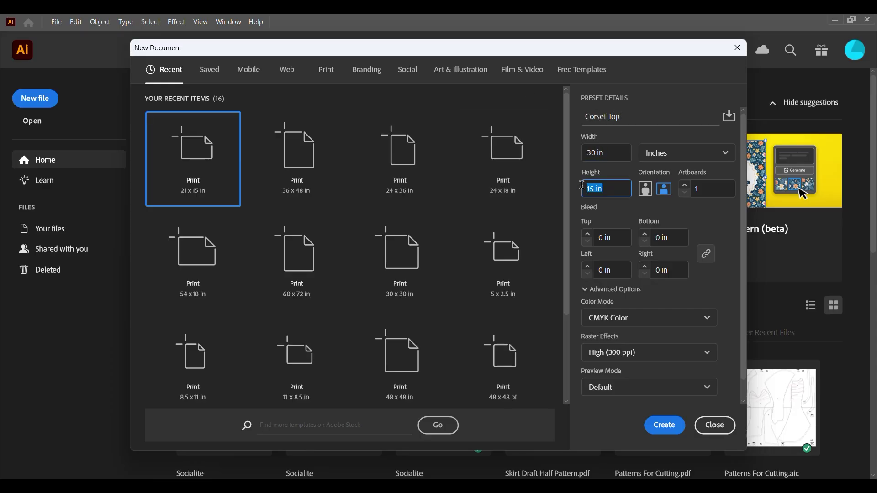
click(684, 421)
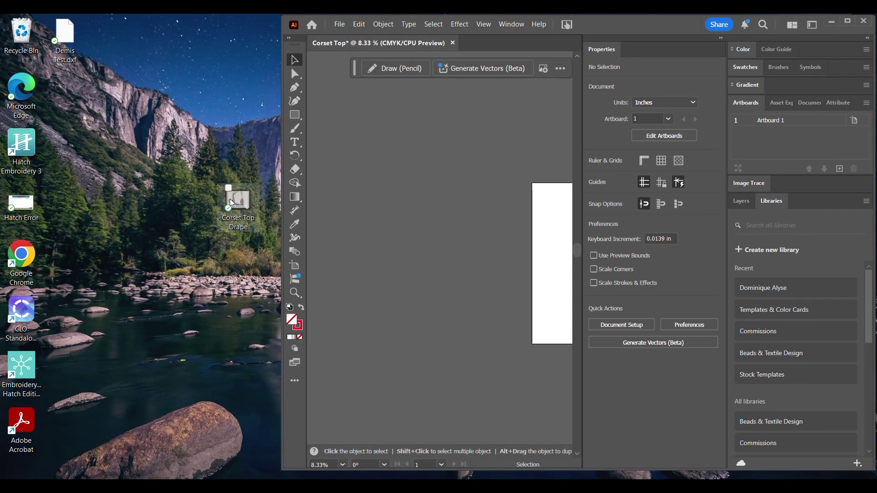
Place the Corset Top Drape image from the desktop into the document and position it off the artboard
drag(237, 201, 284, 284)
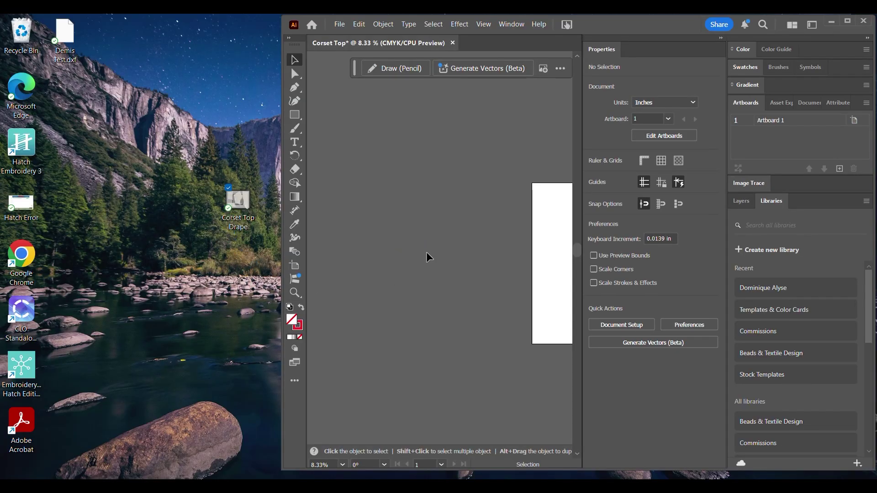
click(847, 21)
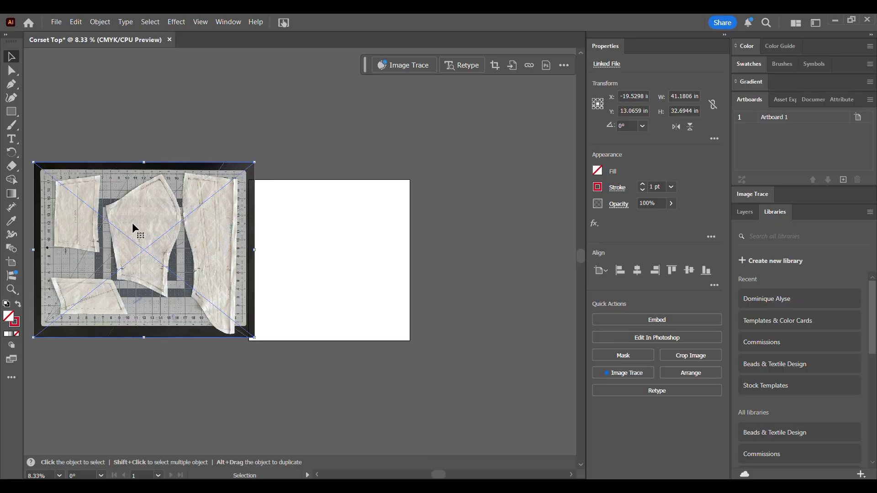
drag(133, 223, 179, 169)
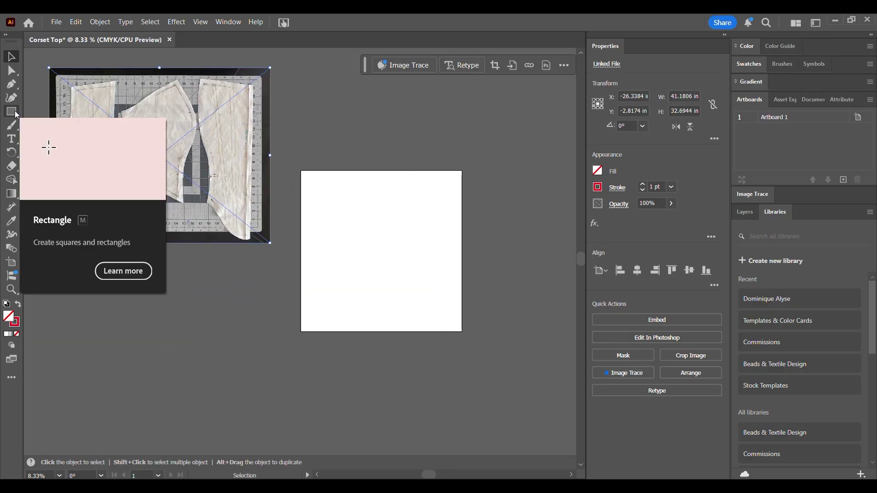
Add a 24 by 18 inch rectangle in the middle of the artboard and give it a 3 pt stroke
click(12, 111)
click(364, 239)
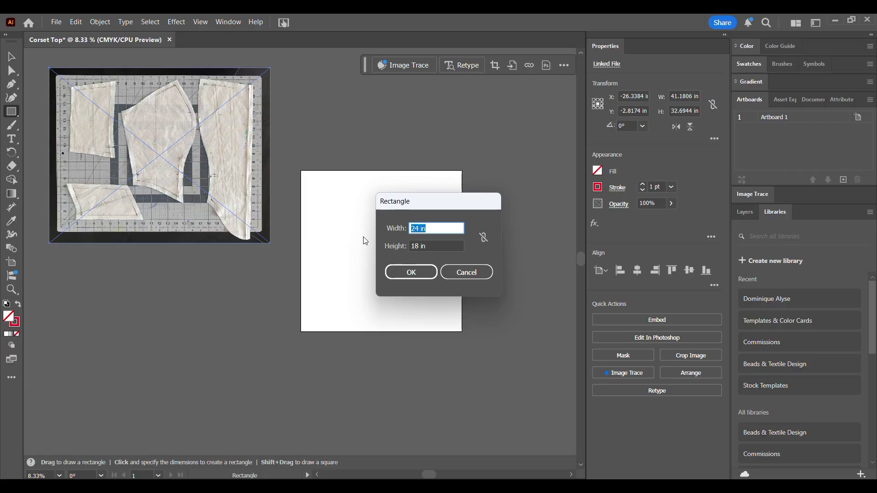
key(Return)
key(v)
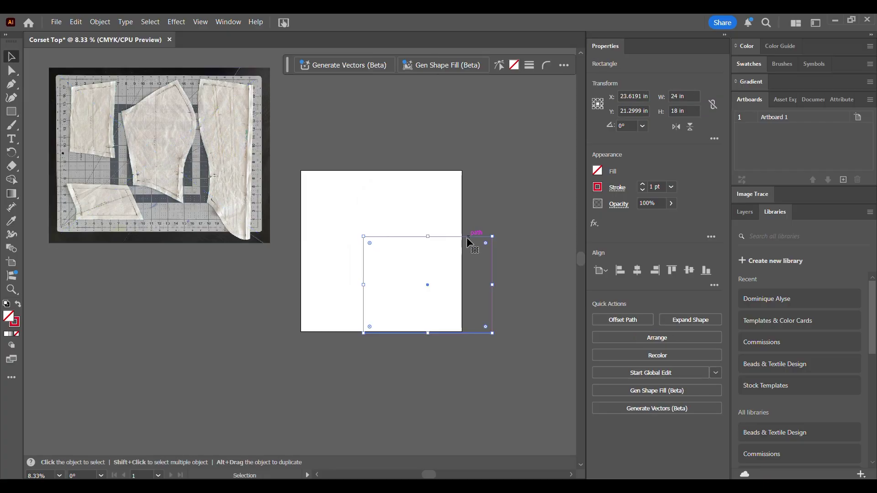
drag(470, 240, 424, 203)
click(574, 298)
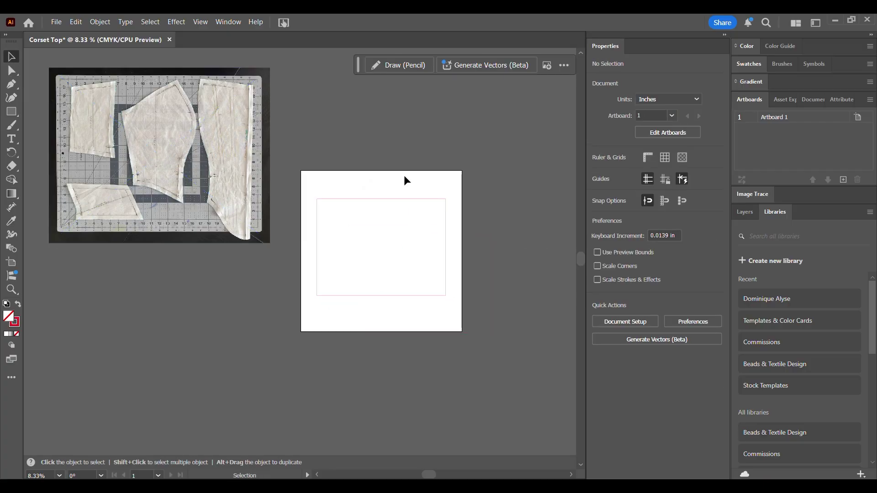
click(406, 199)
click(545, 204)
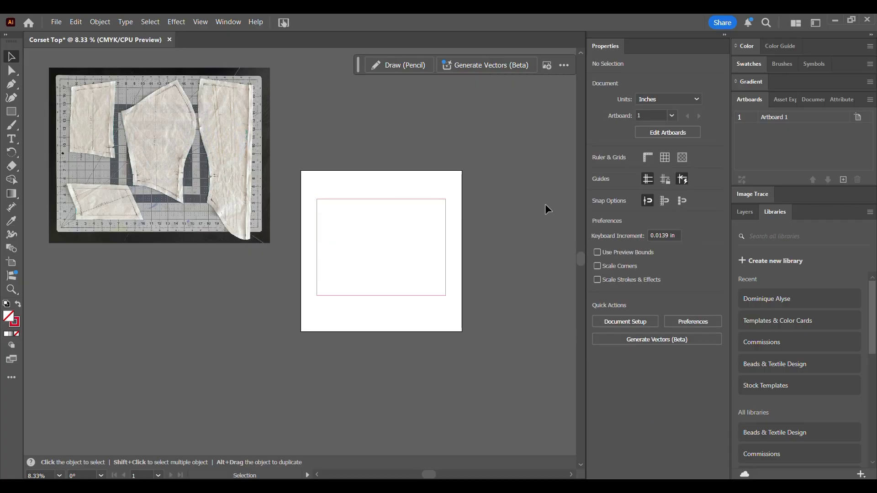
Move the photo over the rectangle and align the two by their horizontal and vertical centers
drag(218, 147, 438, 231)
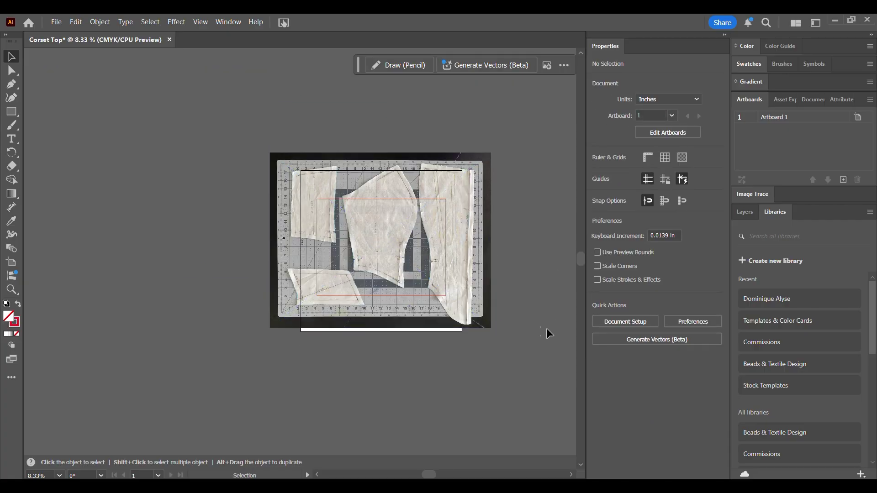
click(638, 272)
click(689, 270)
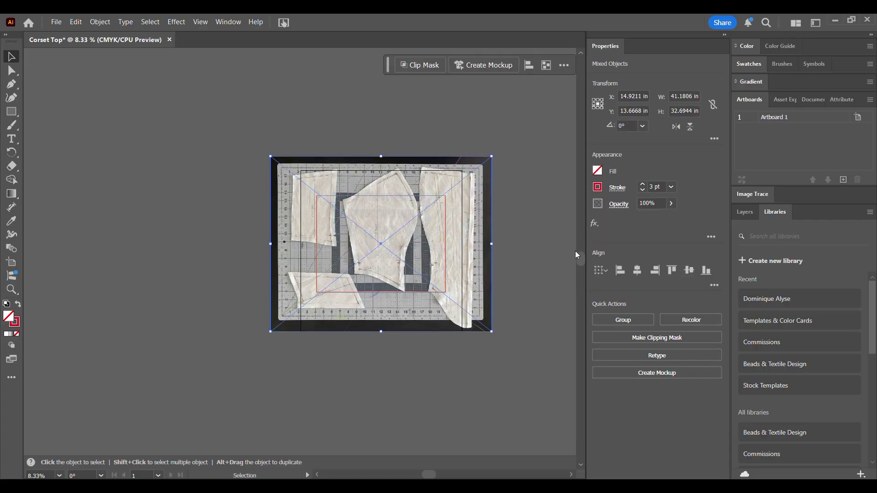
click(539, 243)
Scale the photo down to about 26.7 by 21.2 in so the mat's grid border approaches the red rectangle
click(489, 160)
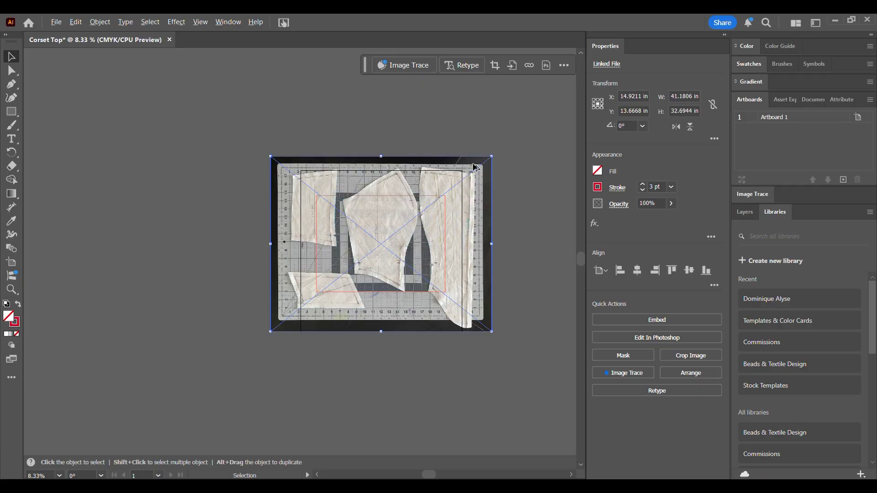
key(ctrl+=)
key(ctrl+=)
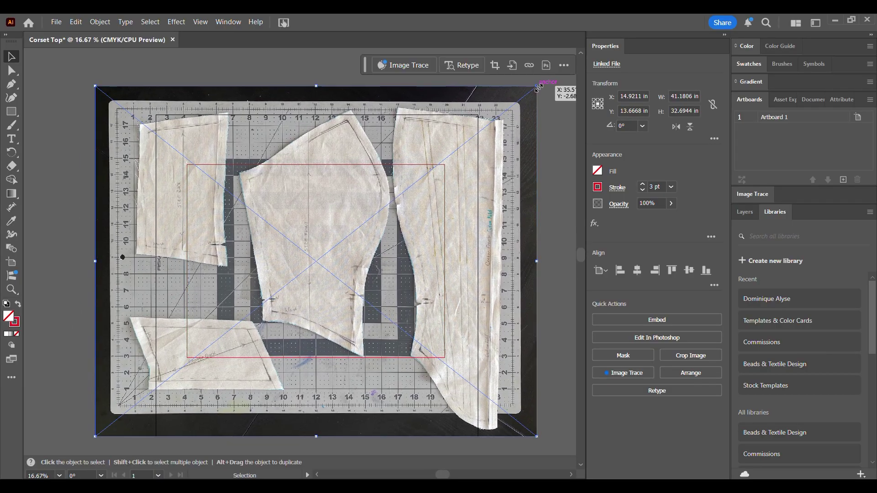
drag(537, 88, 492, 177)
scroll(442, 174, up, 6)
scroll(479, 185, up, 1)
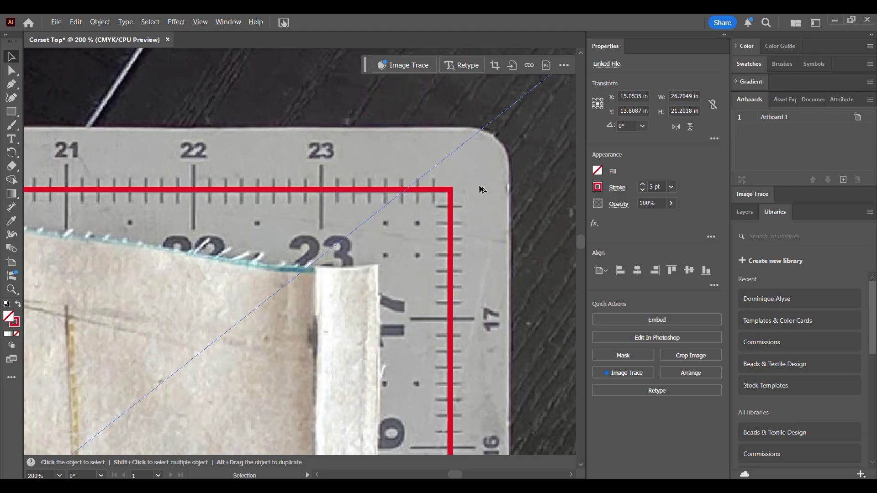
Fine-tune the photo's size from its lower-left corner to about 26.92 by 21.37 in to match the rectangle
scroll(482, 188, down, 6)
scroll(285, 337, up, 3)
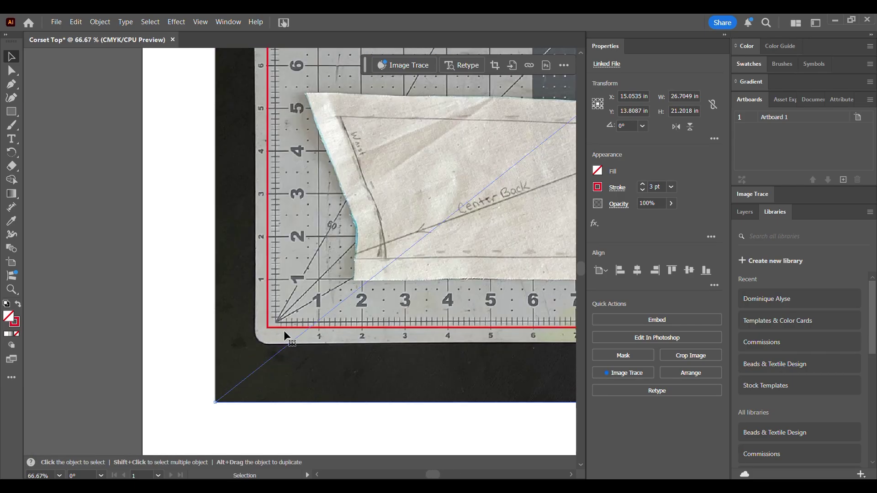
mouse_move(215, 402)
mouse_down()
mouse_move(201, 412)
mouse_move(208, 407)
mouse_up()
click(218, 413)
scroll(274, 395, down, 3)
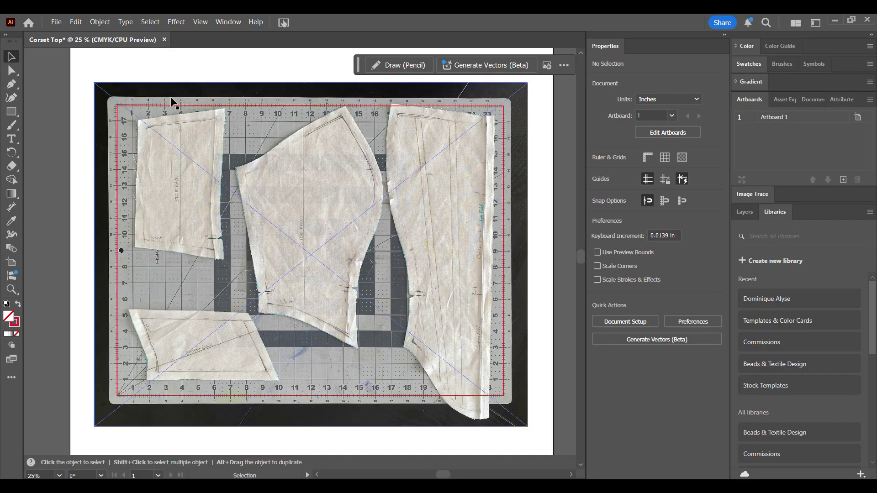
Delete the red reference rectangle and set the photo's opacity to 50%
click(343, 144)
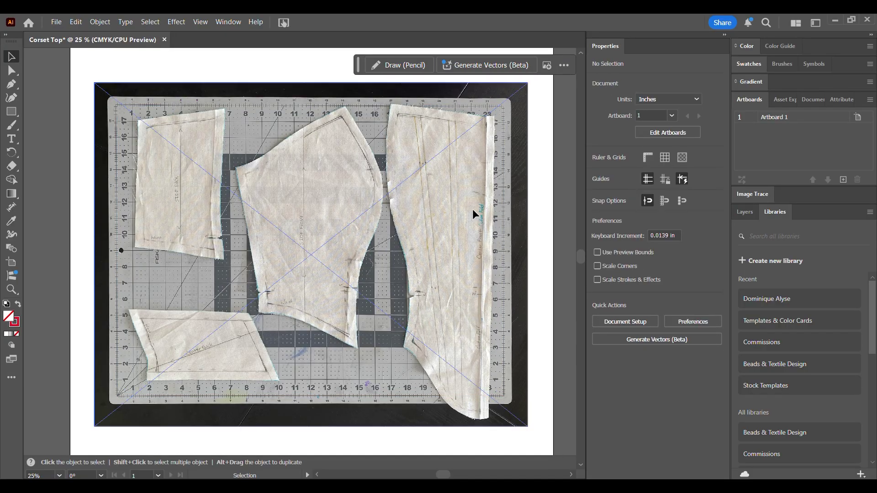
key(ctrl+shift+a)
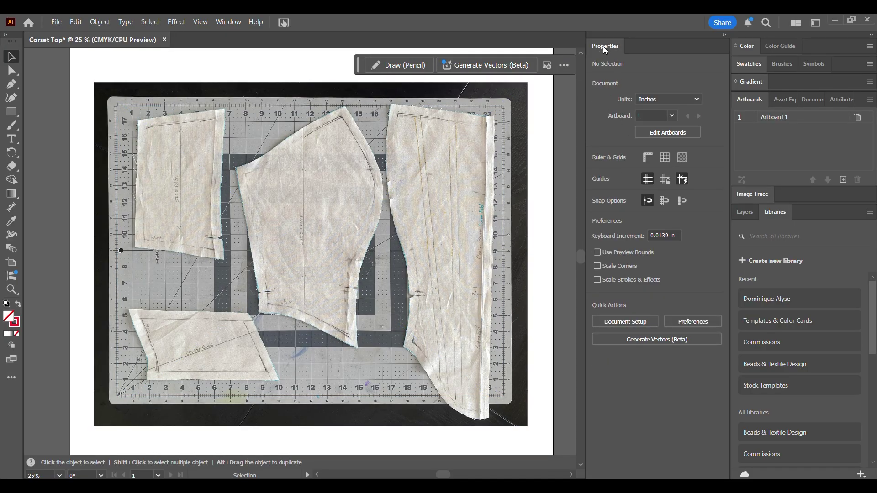
click(467, 114)
text(50)
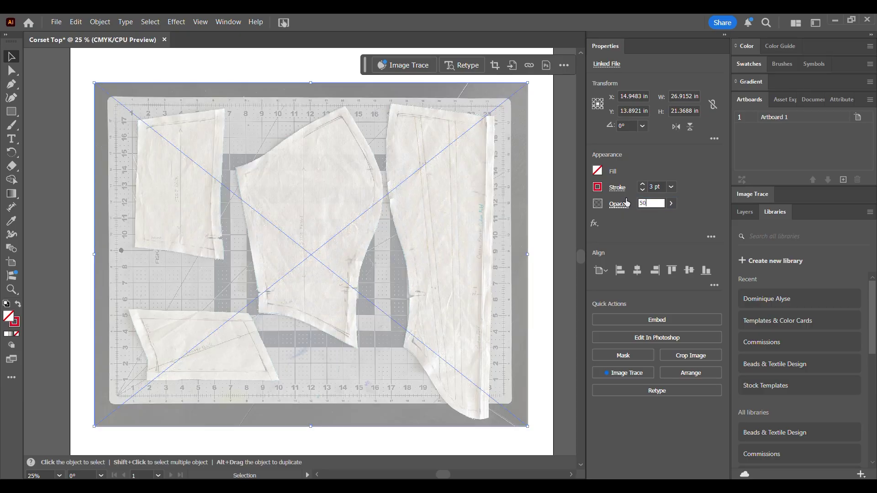
click(546, 181)
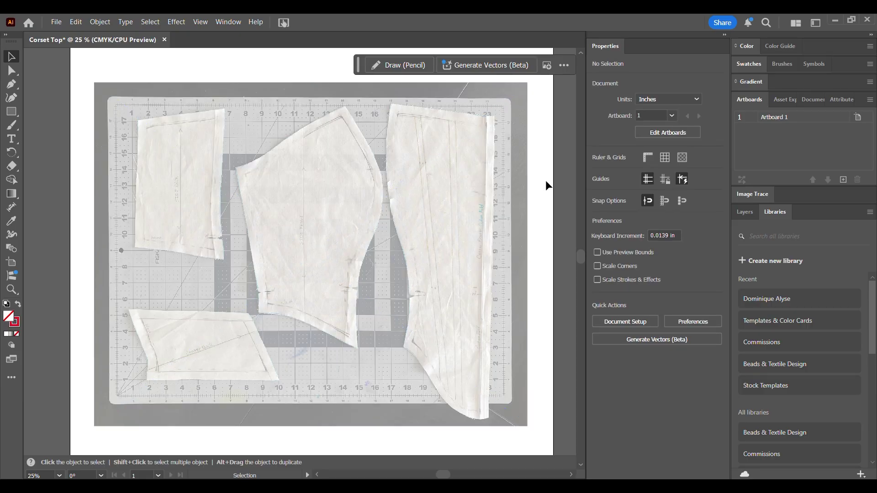
Lock Layer 1 with the photo and add a new layer above it for tracing
click(745, 212)
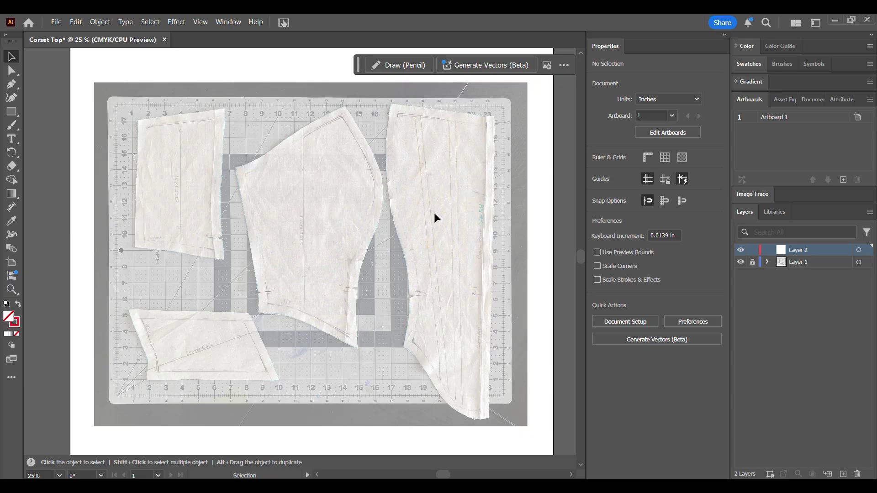
Trace the center front panel's seam line with the Pen tool as a closed path, curving along the side seam
click(10, 85)
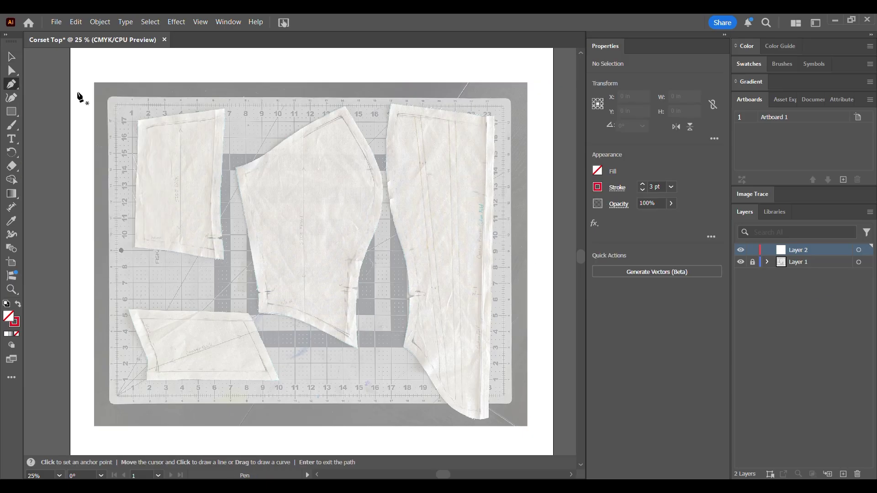
scroll(507, 128, up, 1)
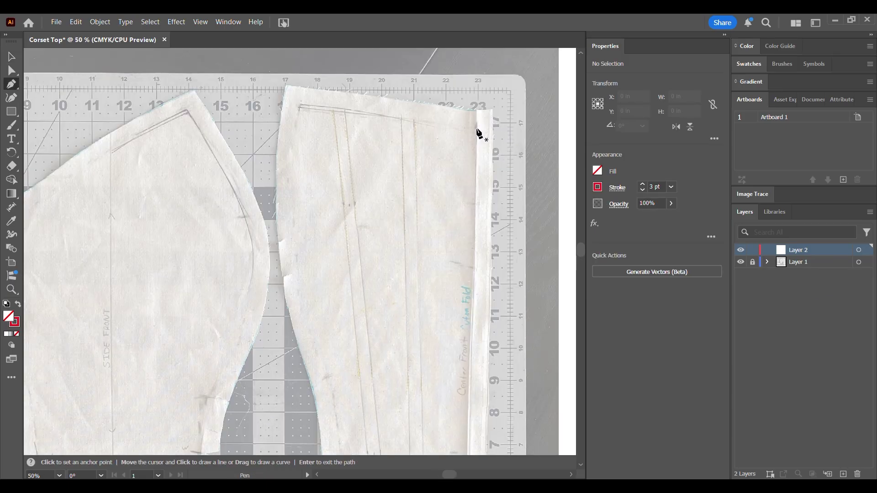
click(477, 129)
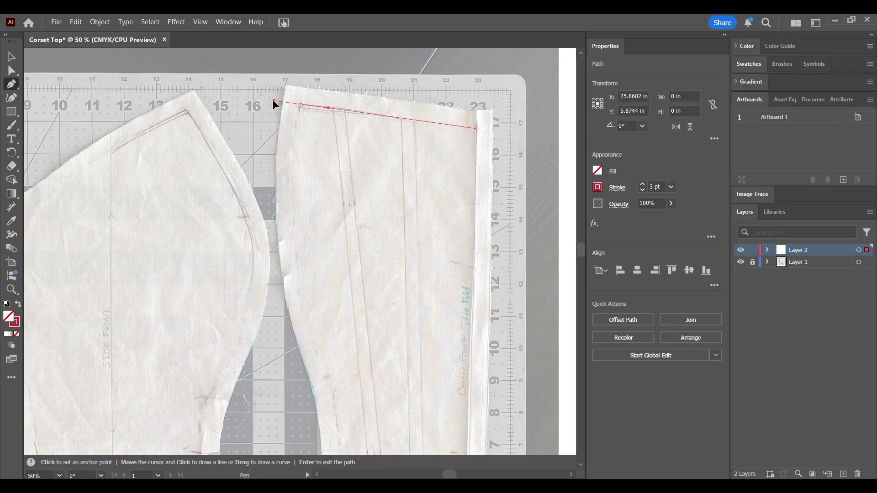
click(301, 104)
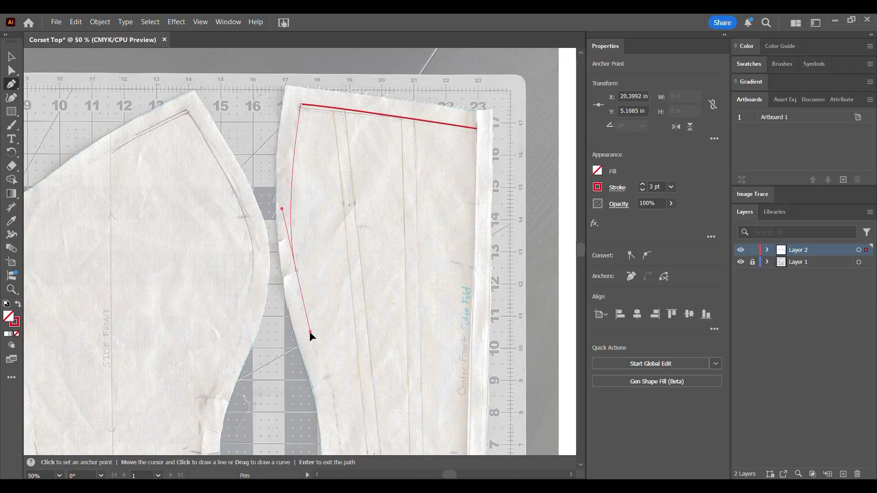
drag(309, 336, 312, 336)
drag(336, 388, 315, 185)
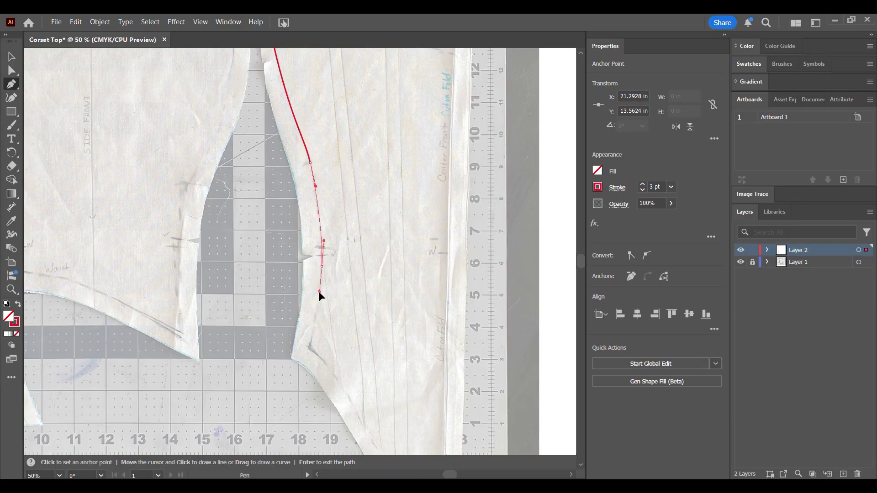
scroll(302, 358, down, 3)
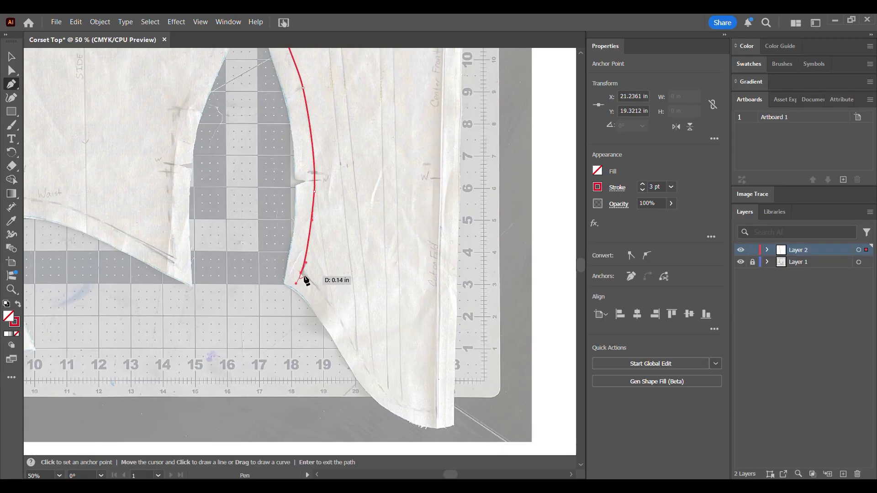
click(359, 357)
mouse_move(436, 411)
mouse_down()
mouse_move(487, 413)
mouse_move(451, 409)
mouse_up()
scroll(439, 406, down, 2)
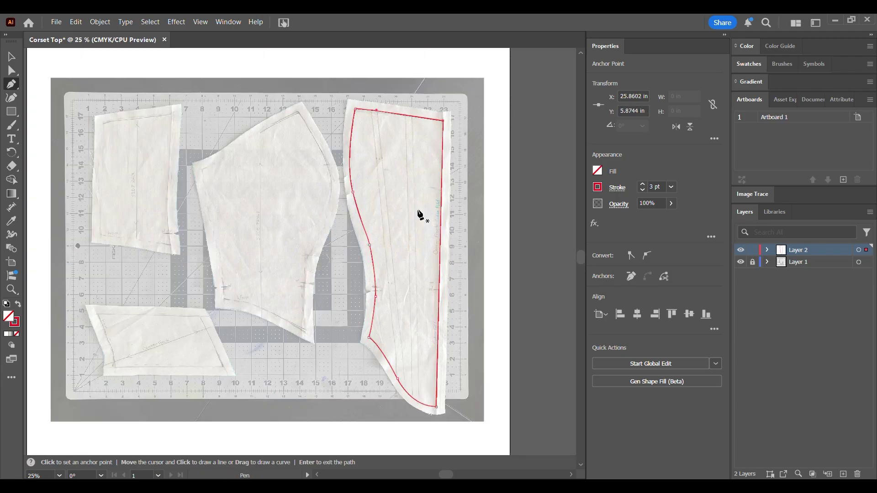
Trace the side front panel's seam line as a closed Pen path with curved neckline, waist and side edges
scroll(418, 211, up, 1)
click(404, 81)
drag(322, 128, 296, 146)
click(276, 158)
click(302, 299)
click(302, 331)
drag(334, 335, 354, 341)
drag(413, 293, 420, 269)
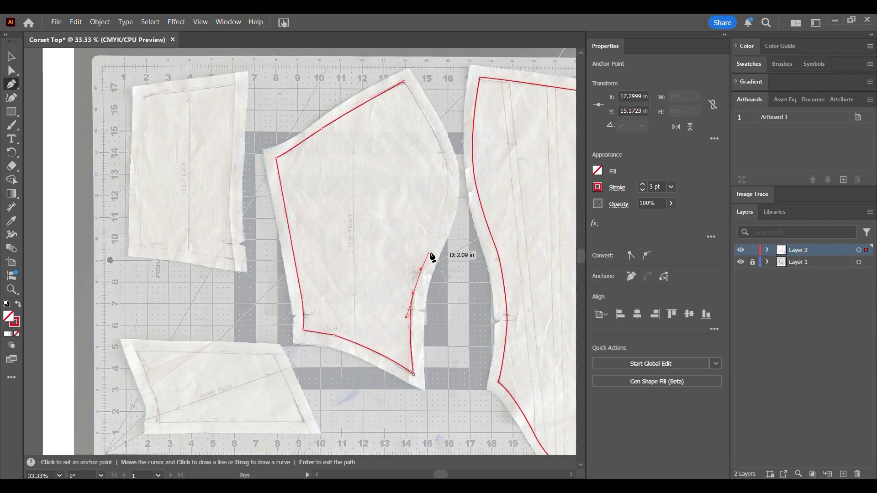
drag(448, 183, 448, 153)
click(404, 82)
Trace the side back panel as a closed Pen path, with a slight curve along its side seam near the waist notch
click(144, 98)
click(140, 247)
click(235, 261)
drag(229, 212, 230, 194)
click(236, 85)
click(144, 97)
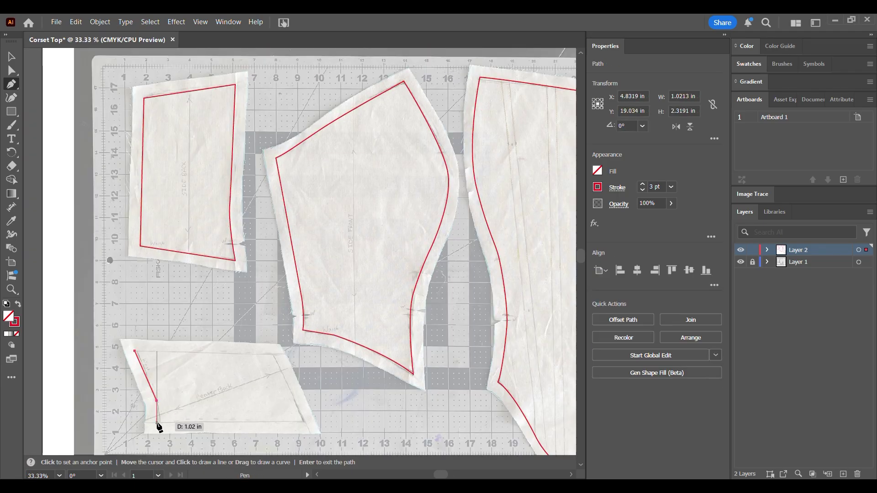
Complete the closed Pen path around the center back panel's drawn seam lines
click(156, 423)
click(304, 422)
click(273, 354)
click(134, 351)
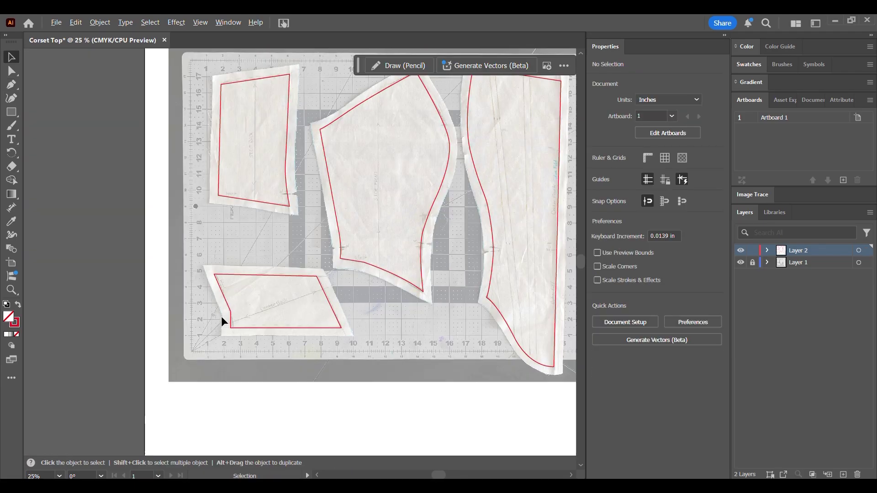
Move the center back panel's lower waist corner onto the drawn seam and round the bend in its waist edge
scroll(221, 317, up, 5)
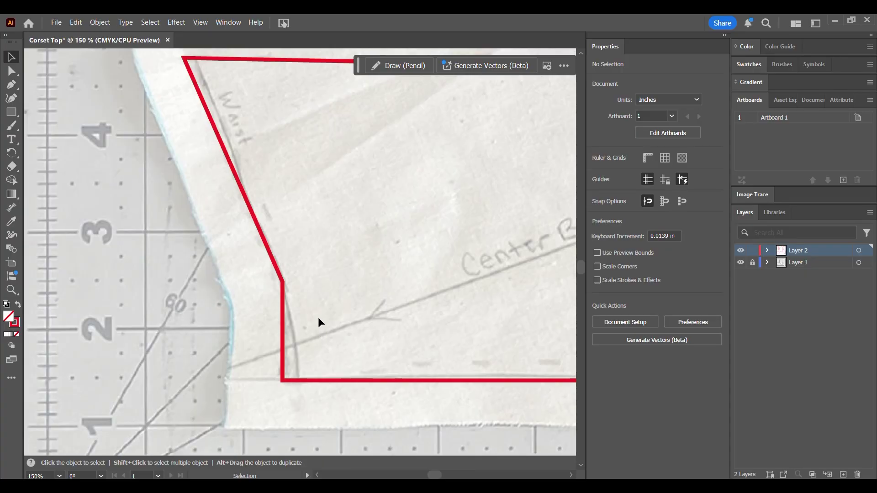
key(a)
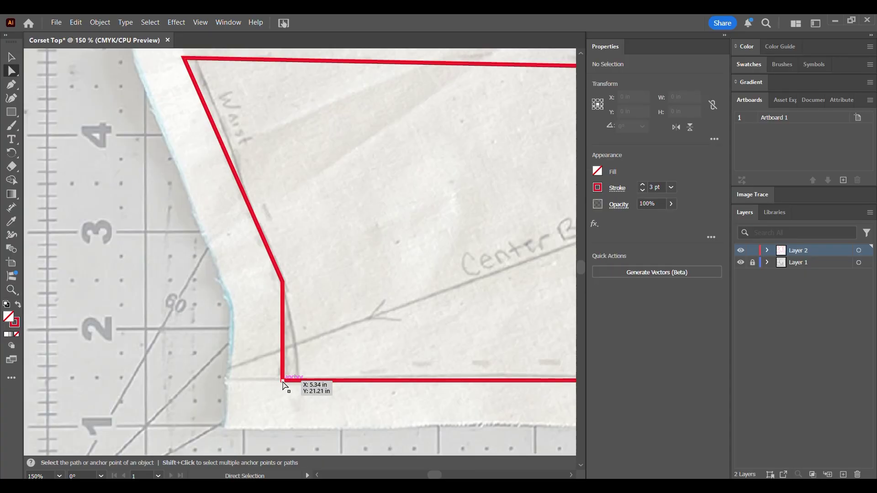
key(v)
key(a)
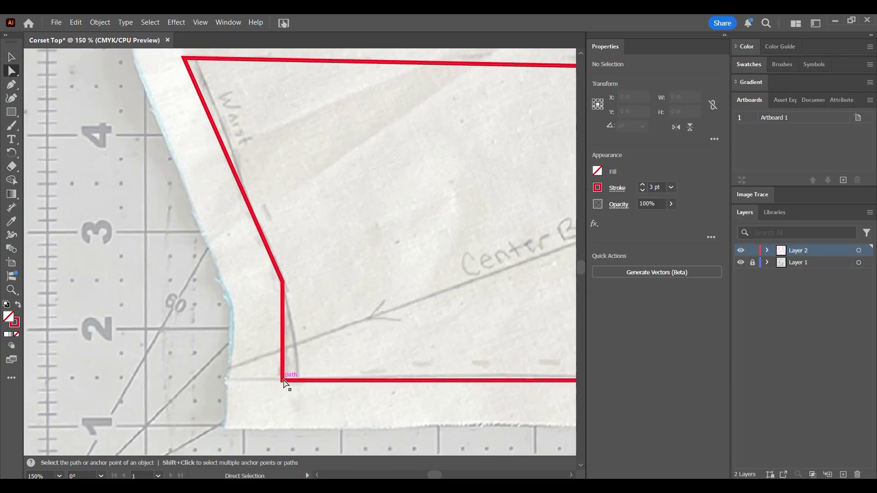
drag(283, 380, 300, 383)
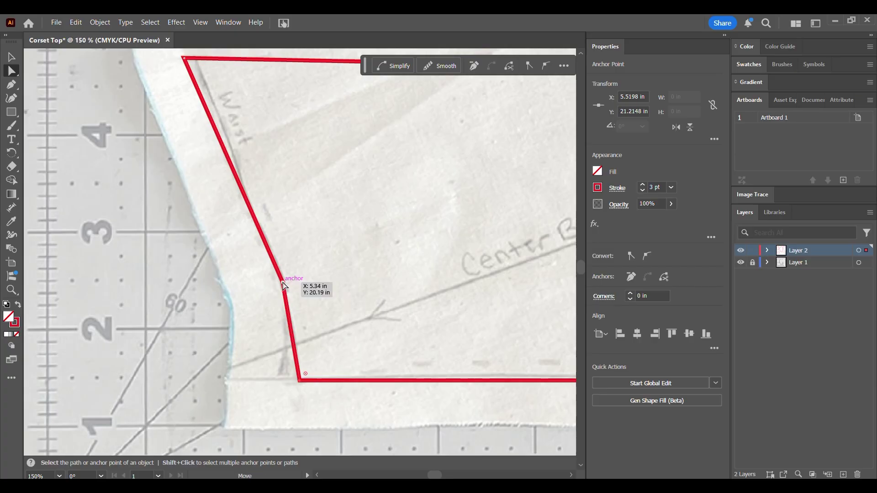
drag(35, 358, 36, 358)
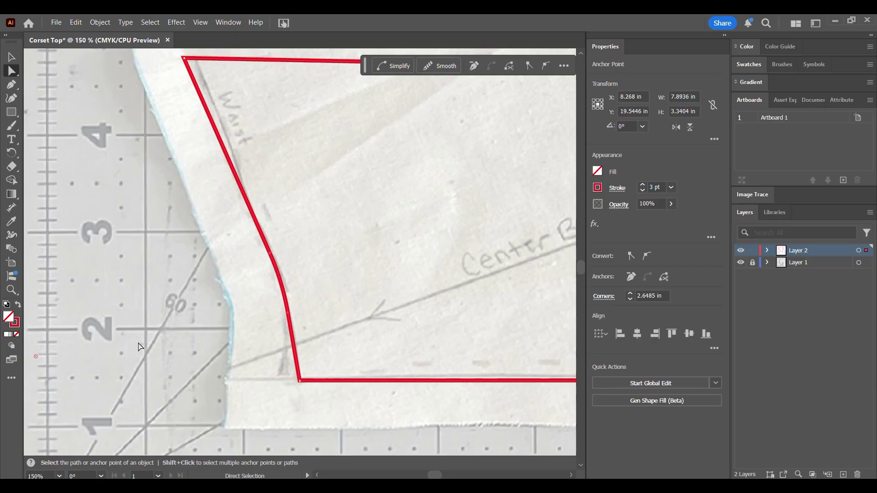
Curve the center back panel's slanted edge opposite the waist outward along the drawn line with the Anchor Point tool
scroll(140, 346, up, 1)
scroll(140, 345, down, 3)
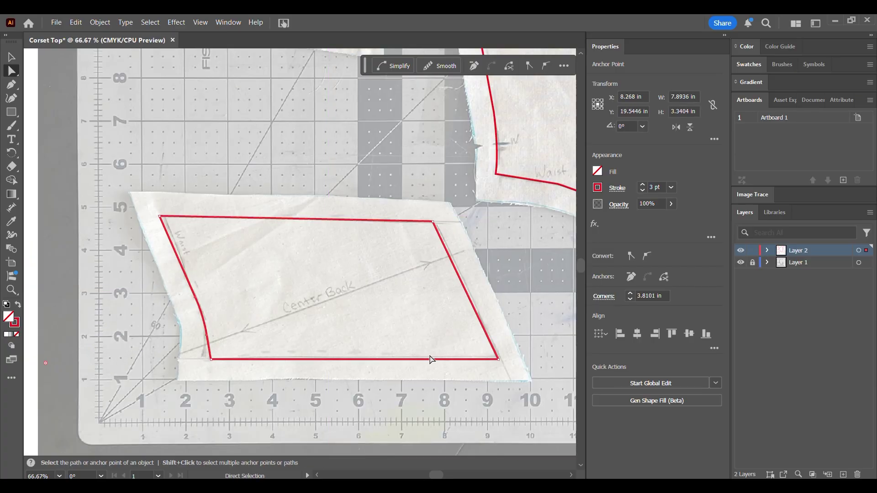
scroll(364, 357, down, 1)
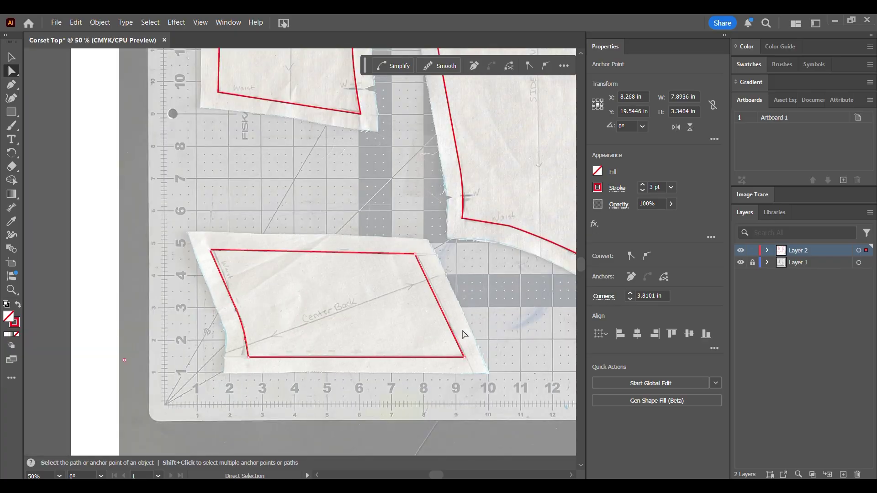
scroll(452, 317, up, 3)
scroll(449, 317, down, 1)
key(shift+c)
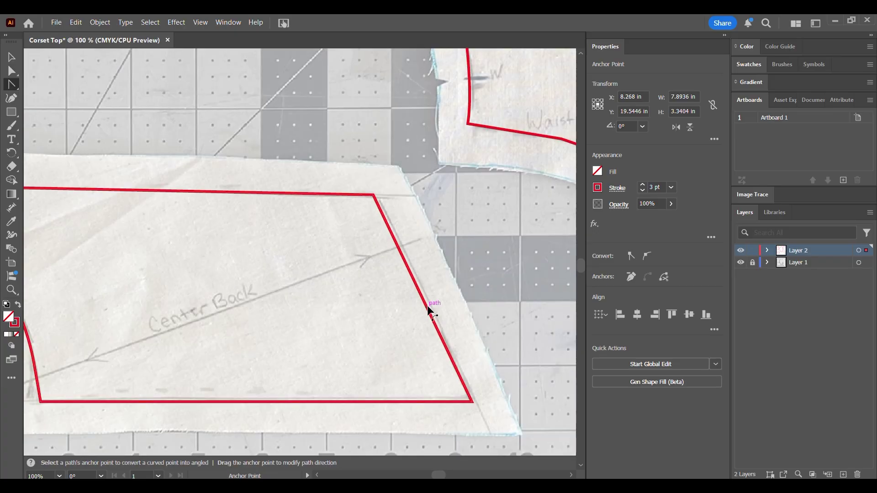
drag(429, 310, 486, 315)
scroll(472, 322, down, 1)
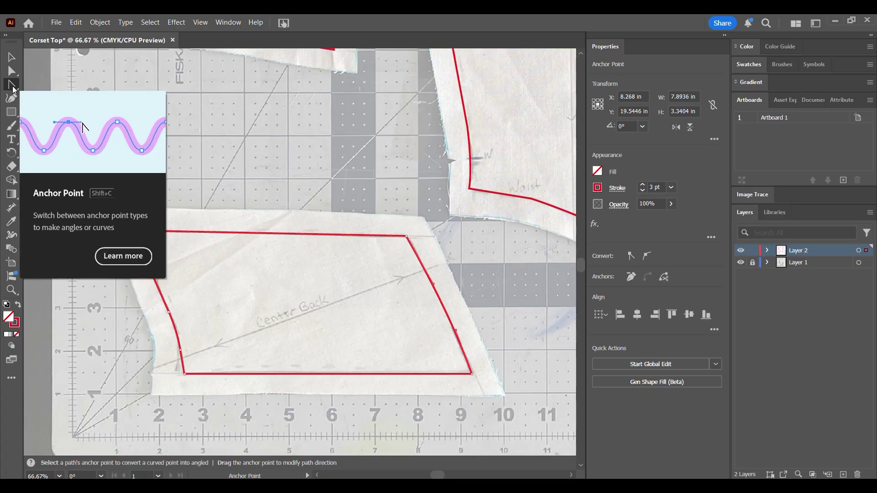
Rotate the center back path upright to about 88° and place it beside the side back panel
key(v)
key(ctrl+0)
drag(272, 364, 230, 273)
drag(228, 330, 129, 197)
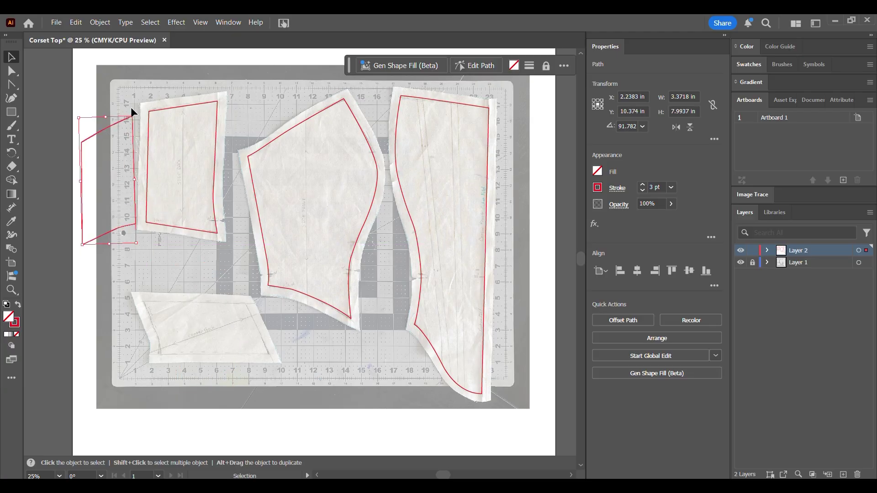
drag(130, 107, 136, 141)
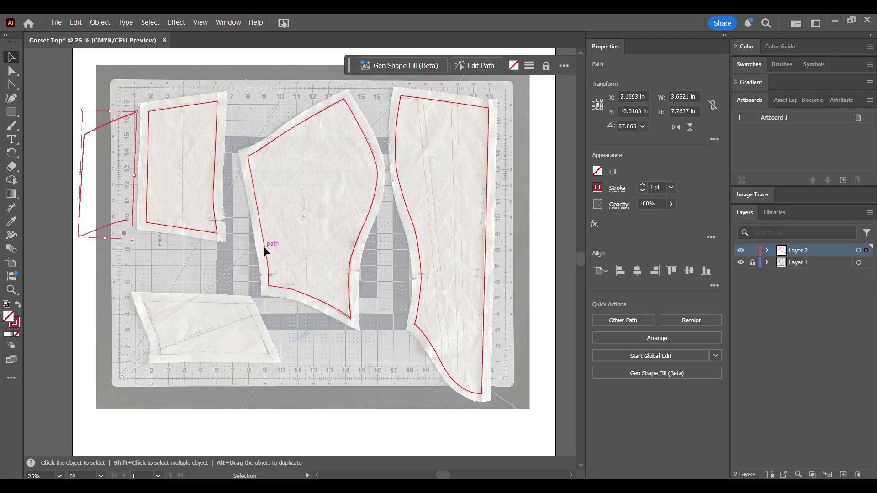
Reposition the side front and center back paths together relative to the side back panel
click(335, 221)
shift+click(114, 223)
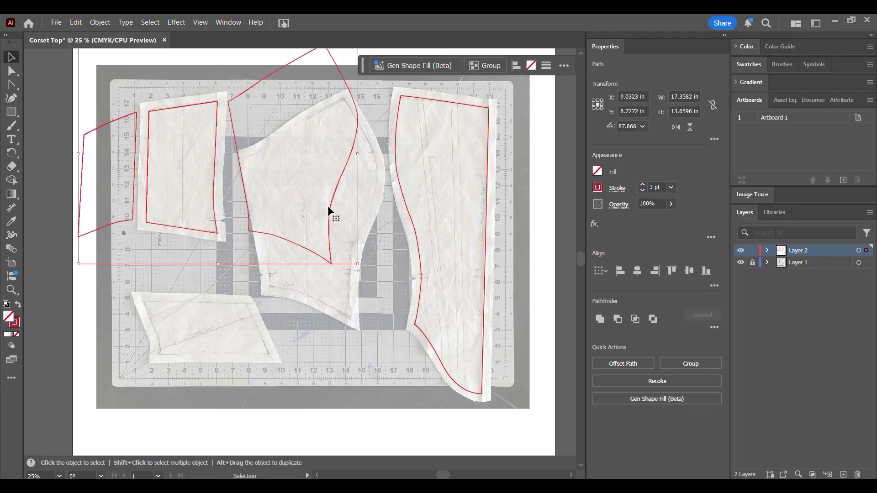
drag(328, 206, 359, 267)
click(564, 284)
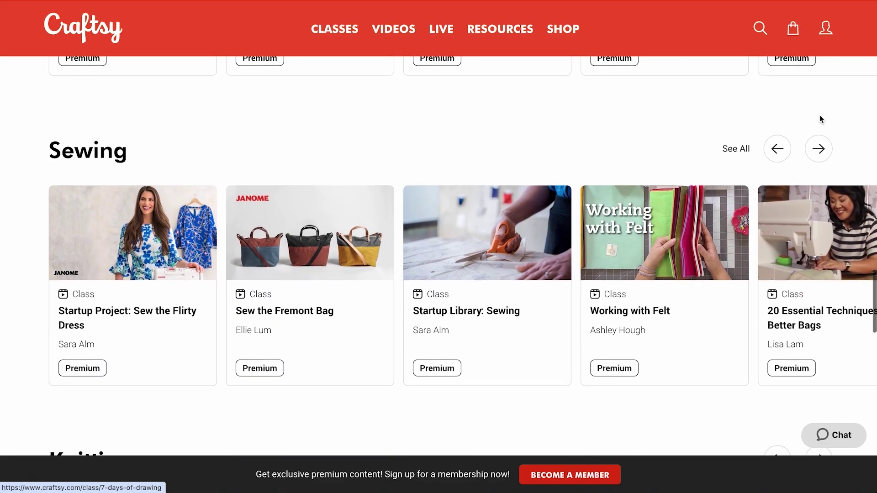
Browse the Sewing and Knitting class listings on the Craftsy website
scroll(821, 119, down, 1)
click(820, 120)
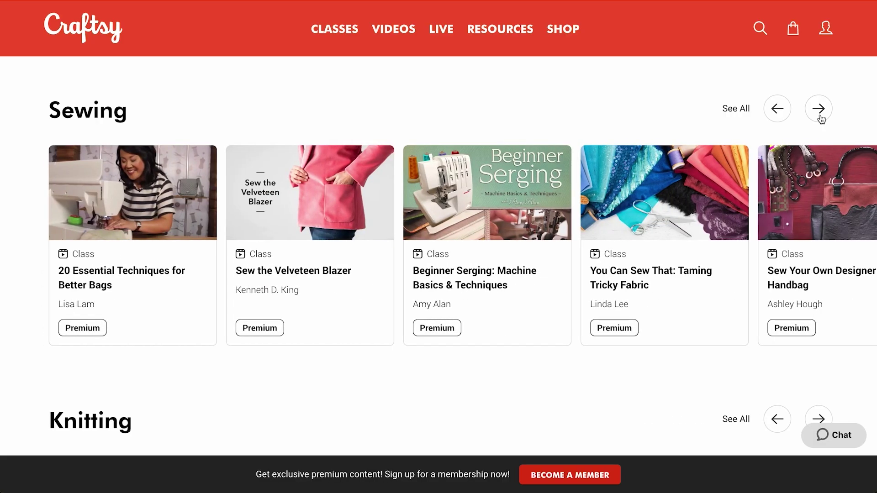
click(821, 119)
scroll(821, 119, down, 4)
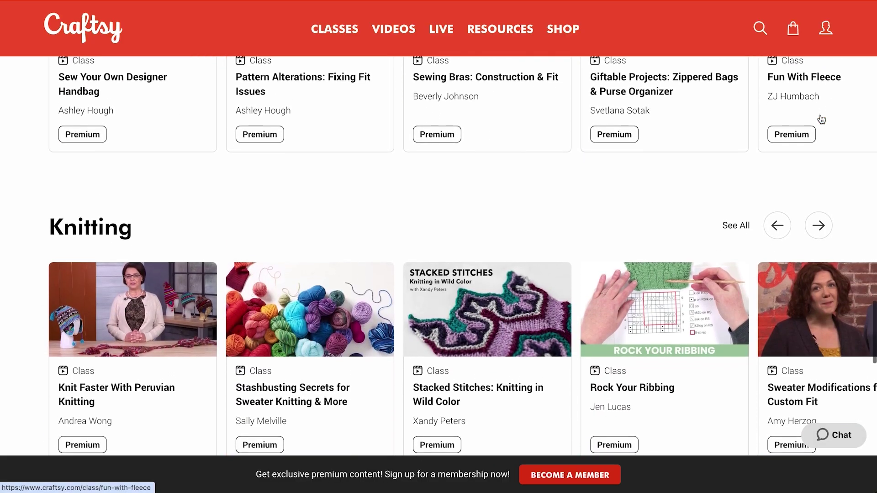
scroll(821, 120, down, 1)
click(819, 169)
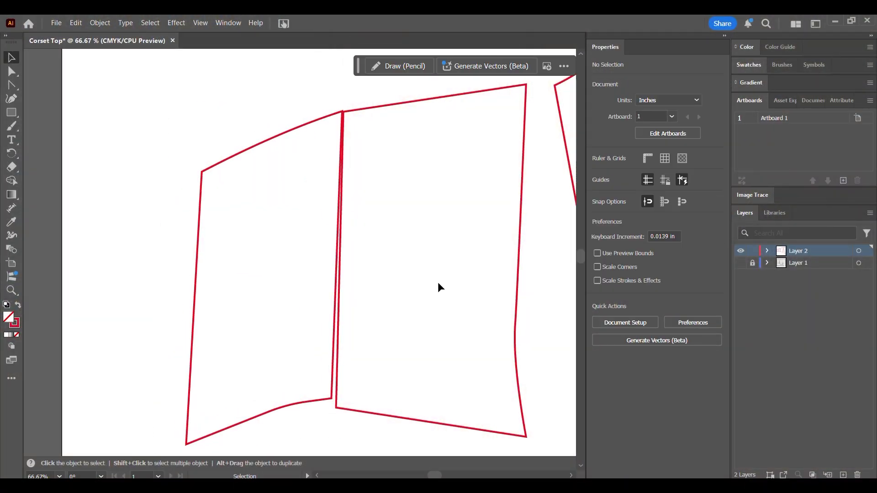
Rotate the center back panel slightly so its seam lies against the side back panel's adjoining seam
click(304, 404)
key(r)
drag(309, 402, 313, 402)
key(v)
click(287, 341)
Lower the center back panel's waist corner to meet the side back panel's corner and adjust the neighbouring waist anchor to match
scroll(330, 410, up, 3)
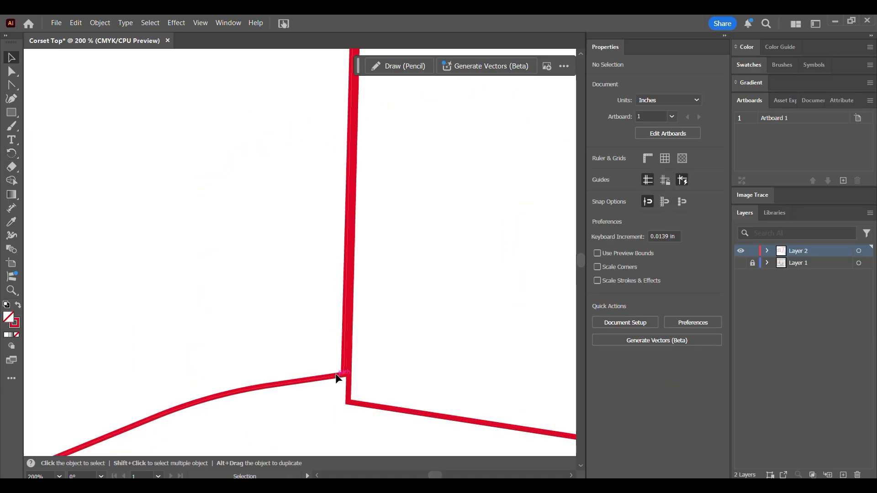
key(a)
drag(344, 375, 346, 402)
drag(271, 386, 269, 402)
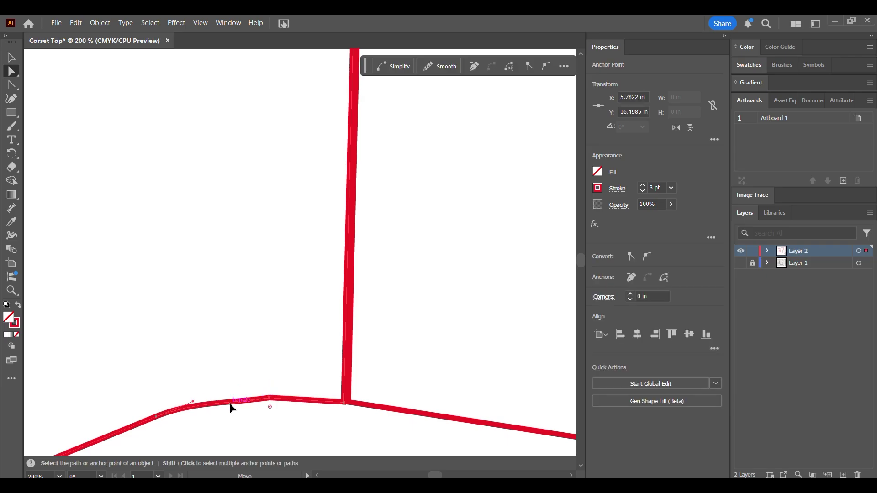
Move the side back panel so its upper seam corner meets the side front panel's upper corner
scroll(289, 419, down, 5)
key(v)
mouse_move(264, 183)
mouse_down()
mouse_move(272, 192)
mouse_move(294, 186)
mouse_move(274, 188)
mouse_up()
click(290, 129)
scroll(286, 144, up, 10)
click(275, 199)
click(279, 170)
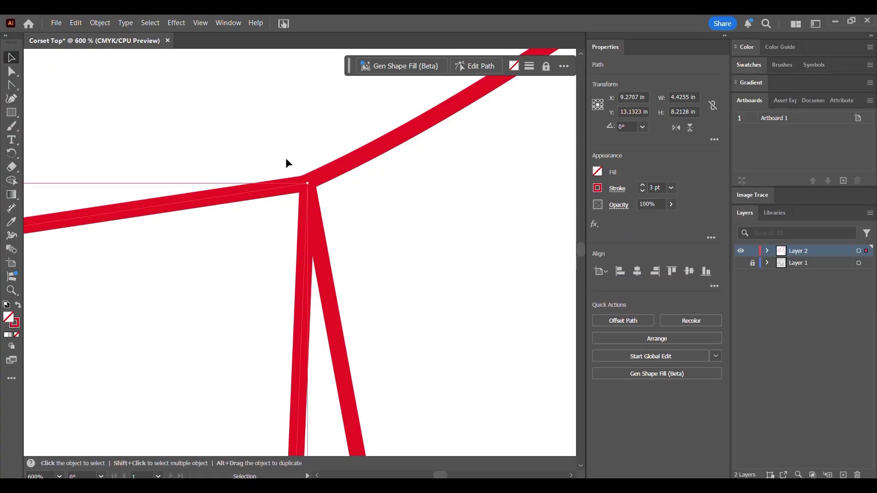
click(286, 160)
Walk the side back panel down the side front panel's seam by rotating it in stages until the waist corners are close
scroll(284, 186, down, 10)
click(249, 199)
key(r)
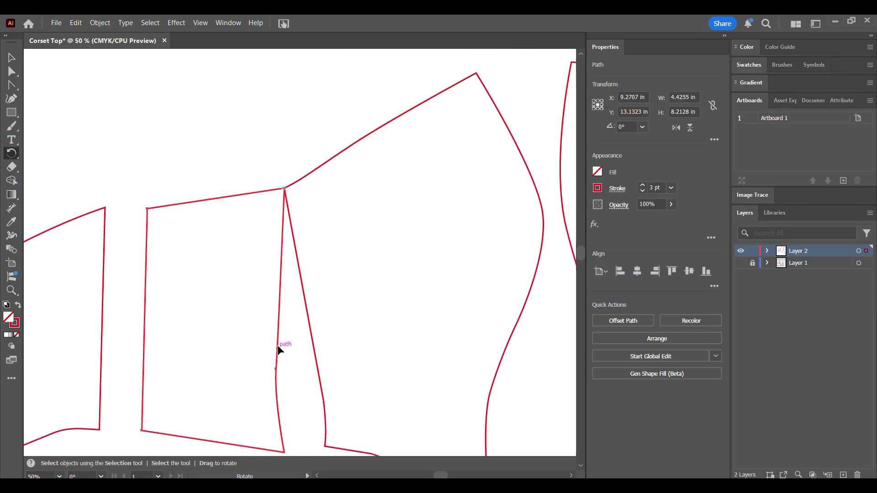
drag(279, 350, 315, 337)
scroll(389, 288, up, 4)
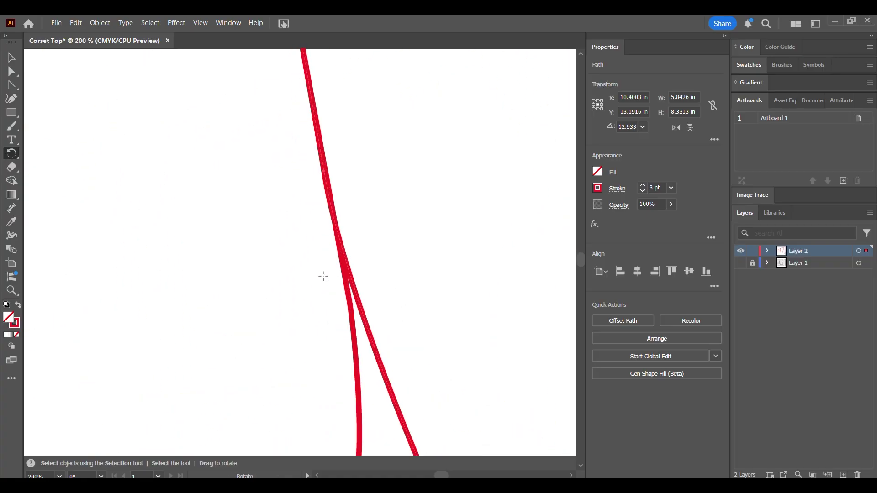
drag(365, 360, 348, 297)
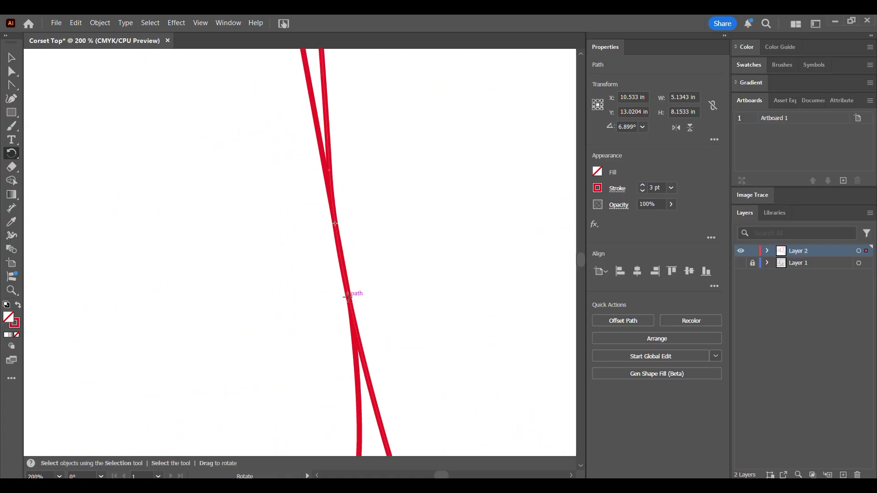
drag(377, 402, 356, 325)
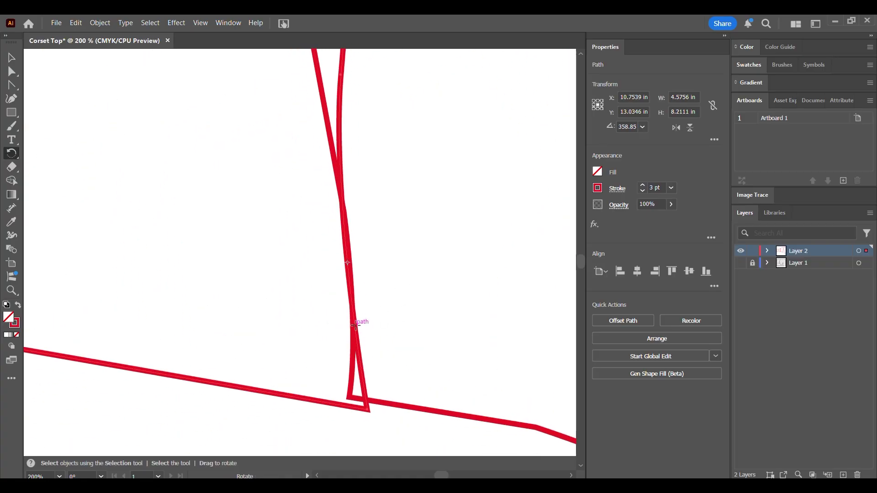
drag(359, 355, 352, 377)
drag(352, 417, 362, 417)
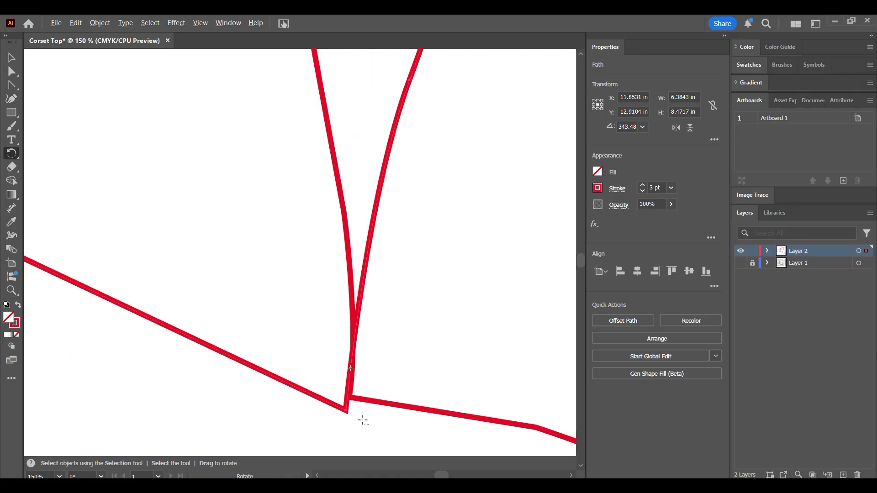
Extend the side front panel's waist corner anchor down to match the side back panel's waist corner
scroll(372, 445, down, 4)
scroll(361, 439, up, 2)
scroll(361, 440, up, 5)
key(v)
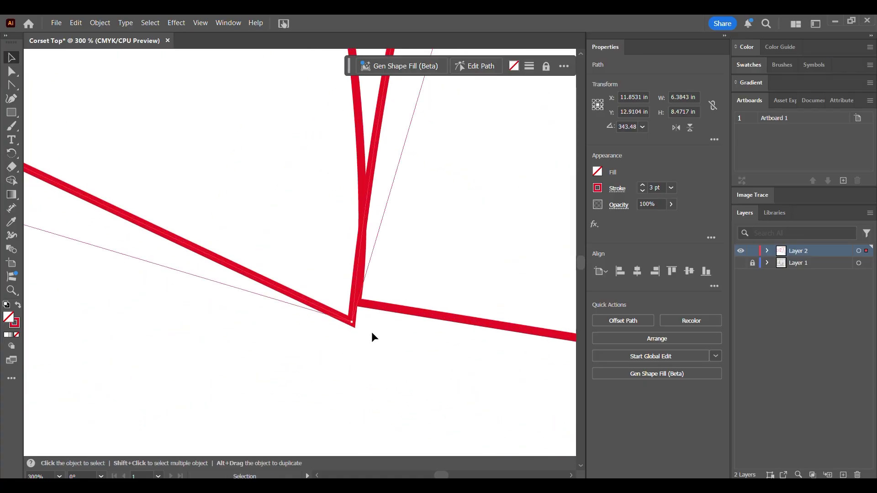
click(372, 336)
click(380, 310)
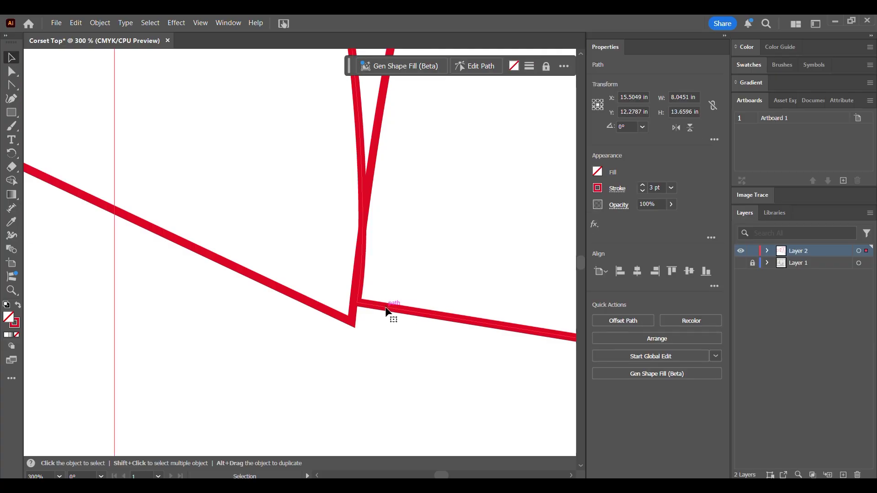
key(a)
click(359, 302)
drag(359, 302, 350, 348)
scroll(290, 335, down, 5)
click(356, 347)
click(360, 373)
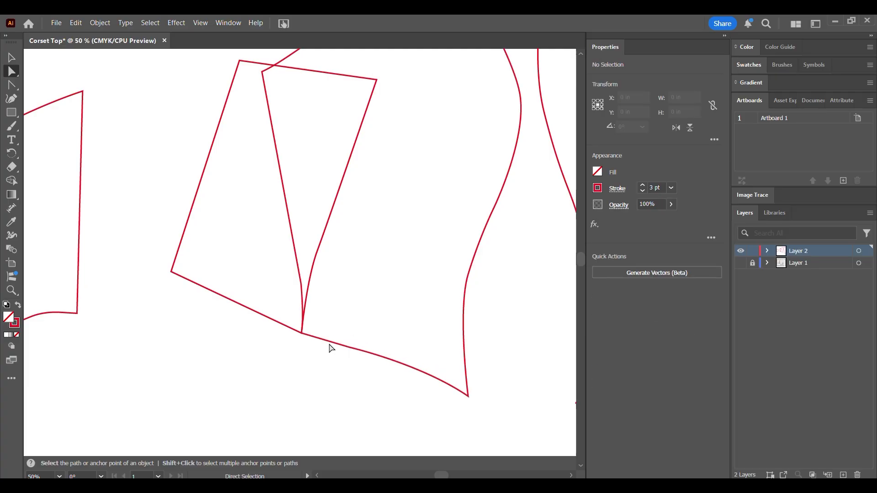
Bend the side back panel's straight waist edge into a gentle downward curve with the Anchor Point tool
key(c)
key(shift+c)
drag(253, 311, 257, 319)
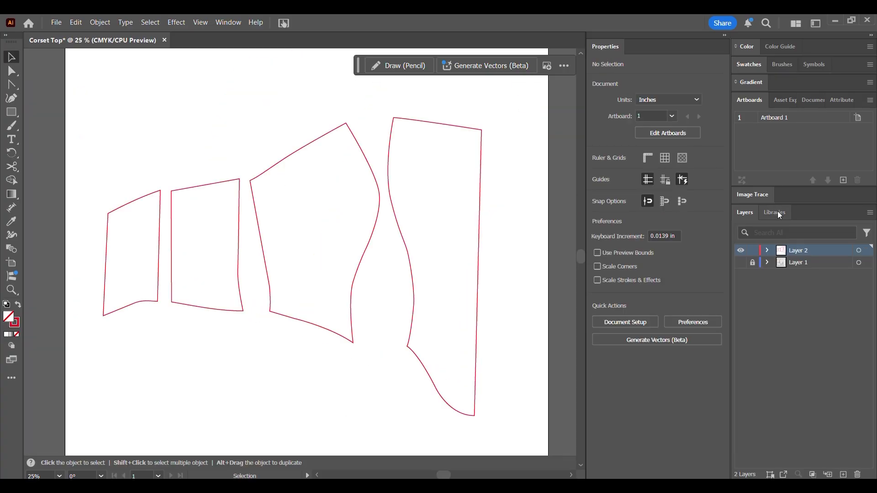
Open the Pattern Main Label graphic from the studio's own library
click(776, 212)
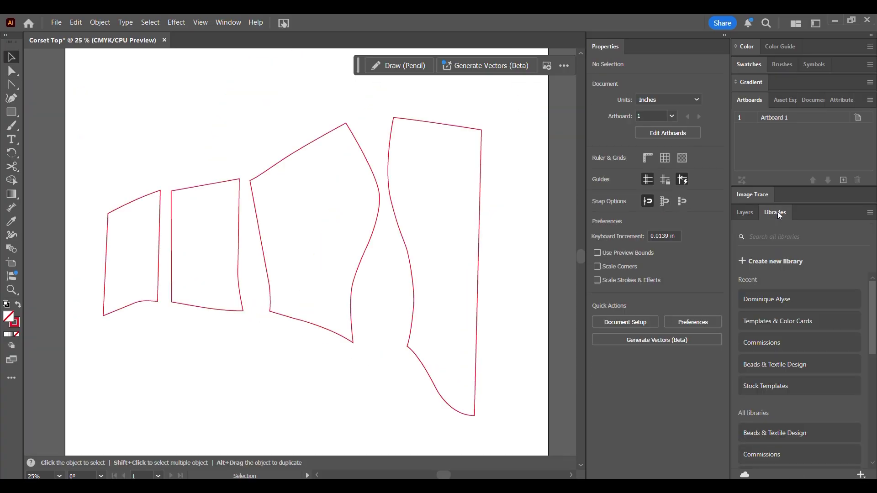
click(845, 304)
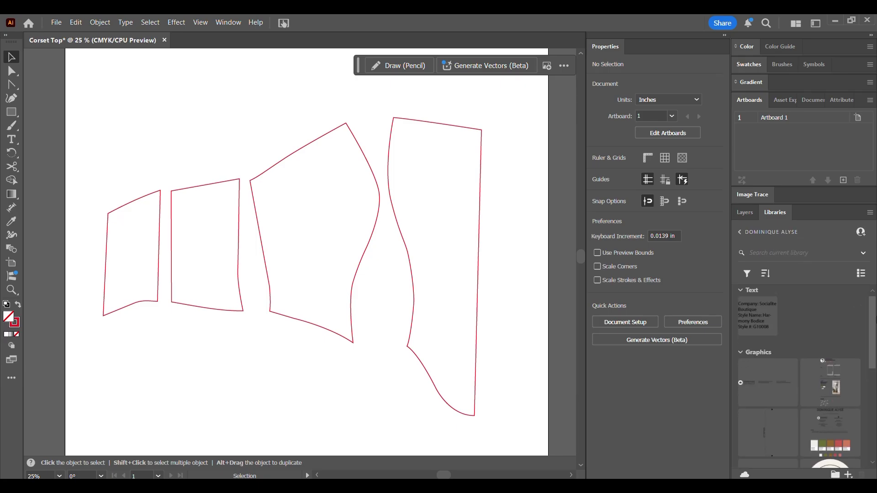
scroll(799, 379, down, 5)
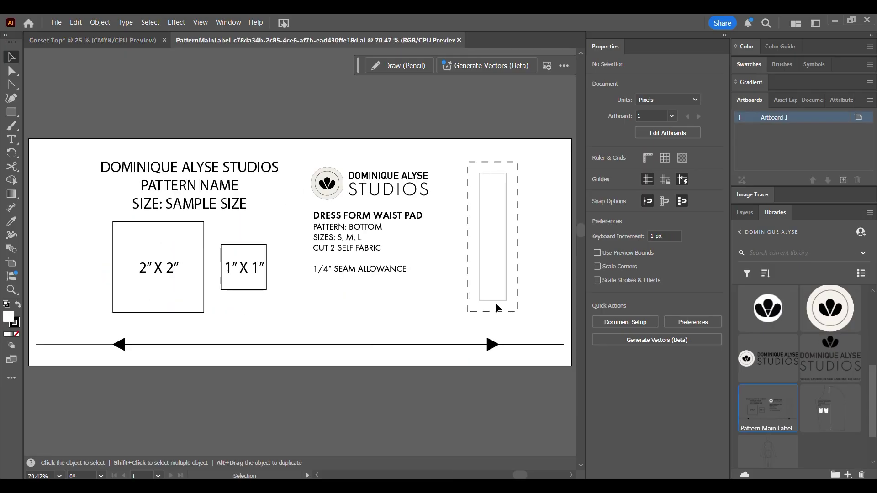
Select all the pattern label template's artwork and return to the Corset Top document
scroll(356, 382, up, 1)
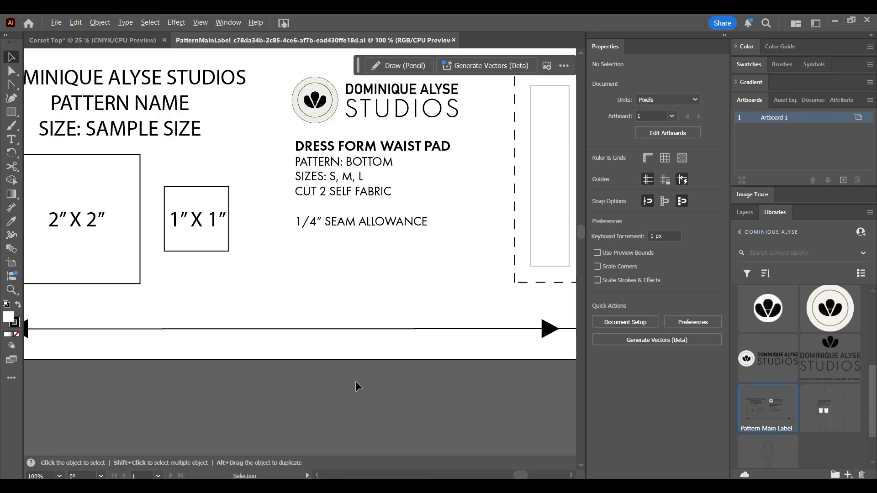
scroll(356, 382, down, 1)
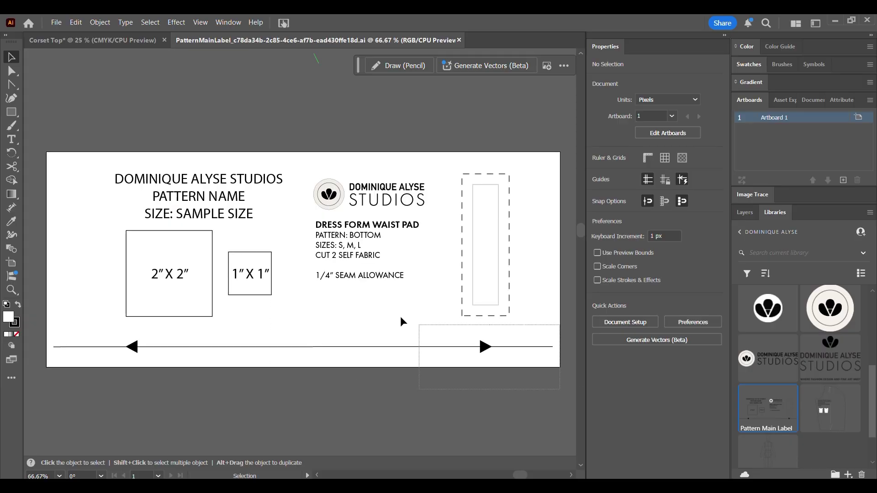
drag(47, 126, 48, 127)
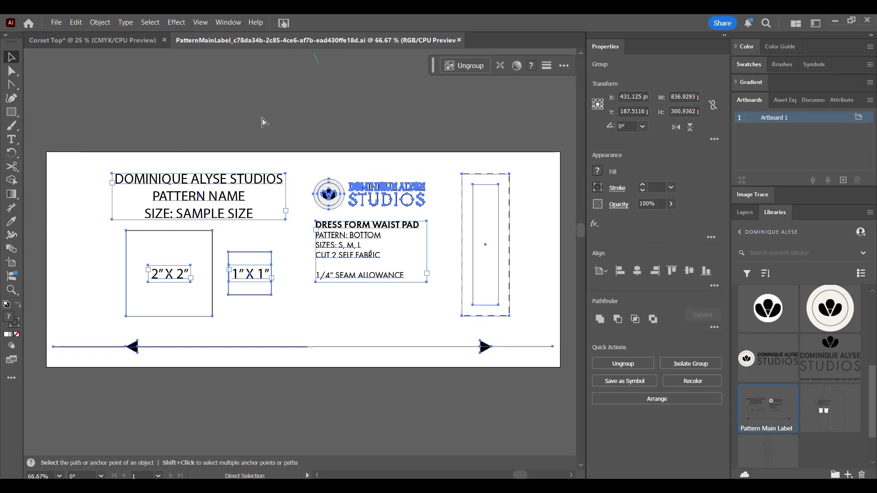
click(91, 40)
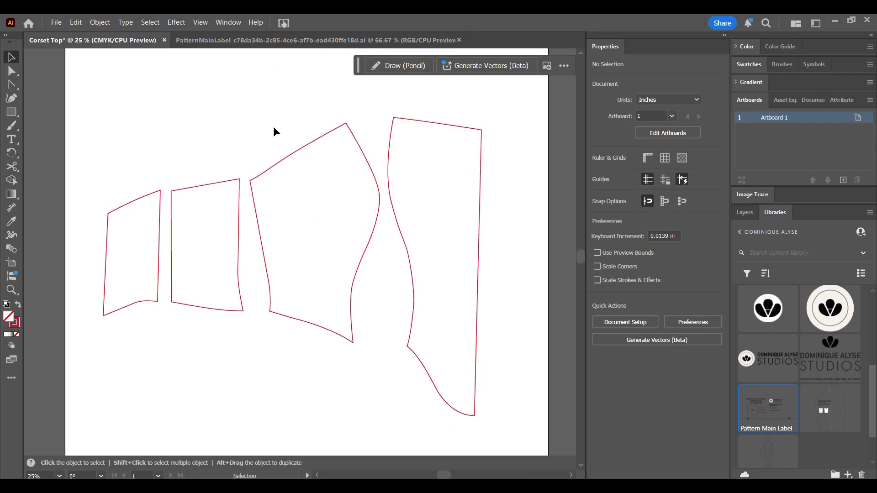
Paste the label template artwork and move it into the empty area above the back panels
key(ctrl+v)
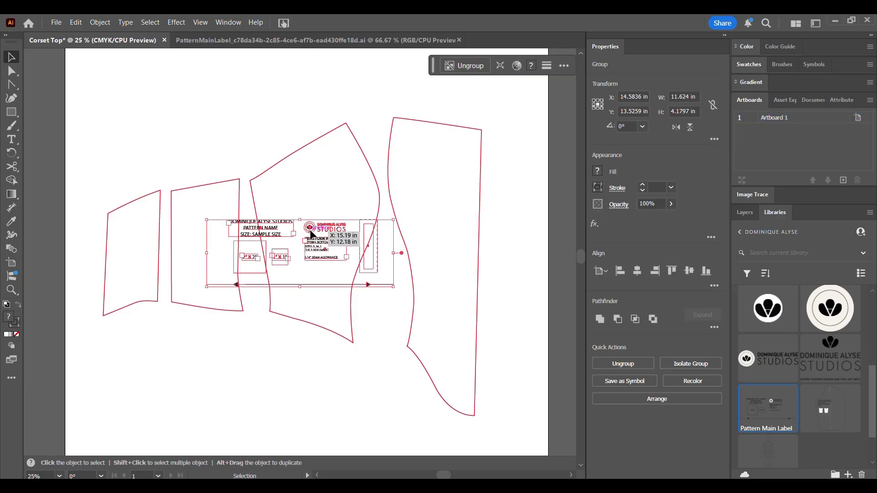
drag(310, 234, 176, 78)
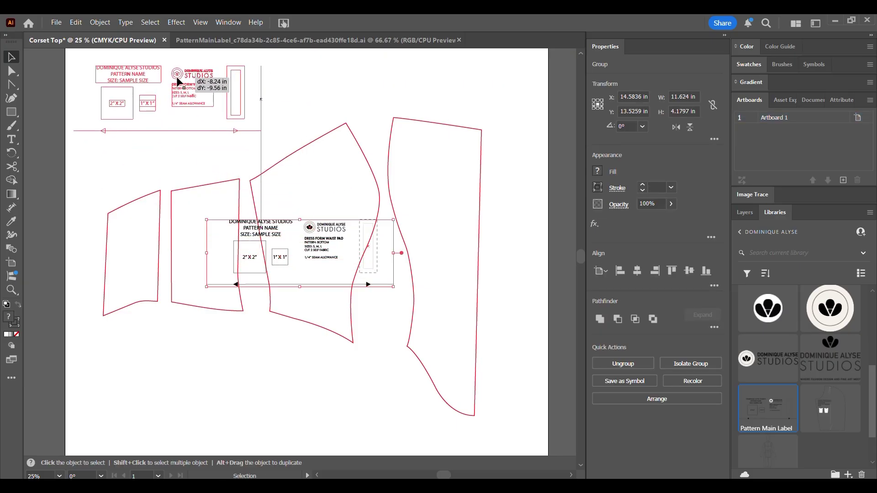
click(352, 87)
Apply the template's faint inner-rectangle line style, 1 pt at 25% opacity, to all four panel outlines with the Eyedropper
drag(80, 238, 87, 237)
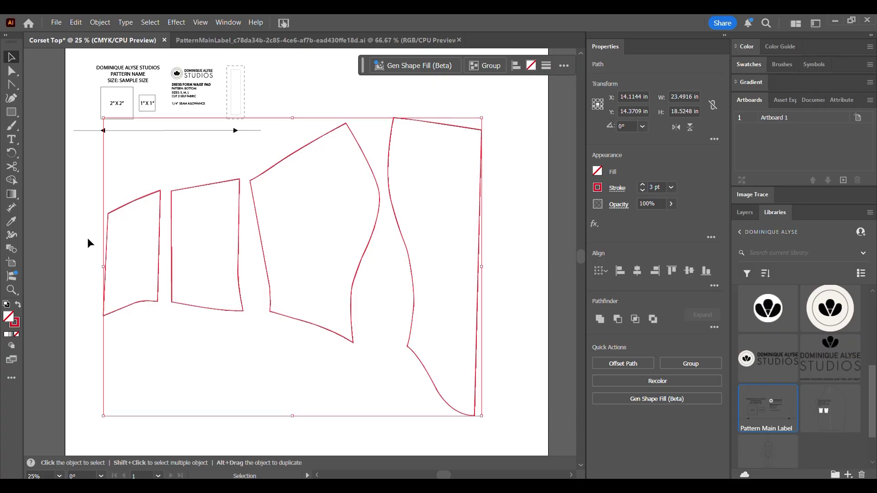
click(11, 221)
click(242, 104)
key(v)
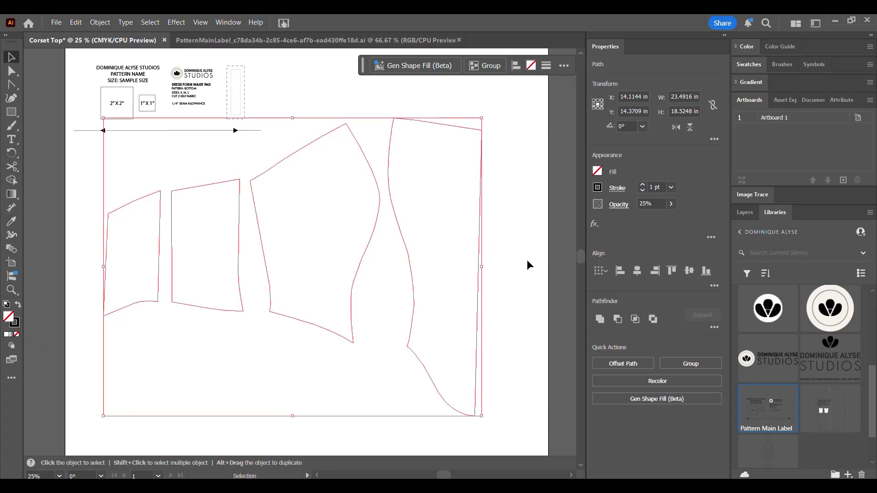
Offset all four panel outlines outward with Offset Path to add a 1/2-inch seam allowance
click(530, 261)
drag(498, 428, 102, 128)
click(100, 22)
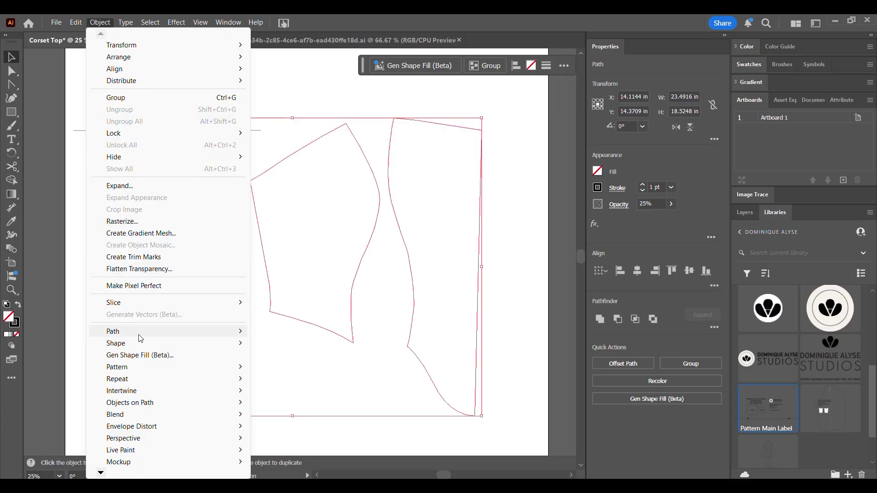
mouse_move(225, 336)
click(285, 371)
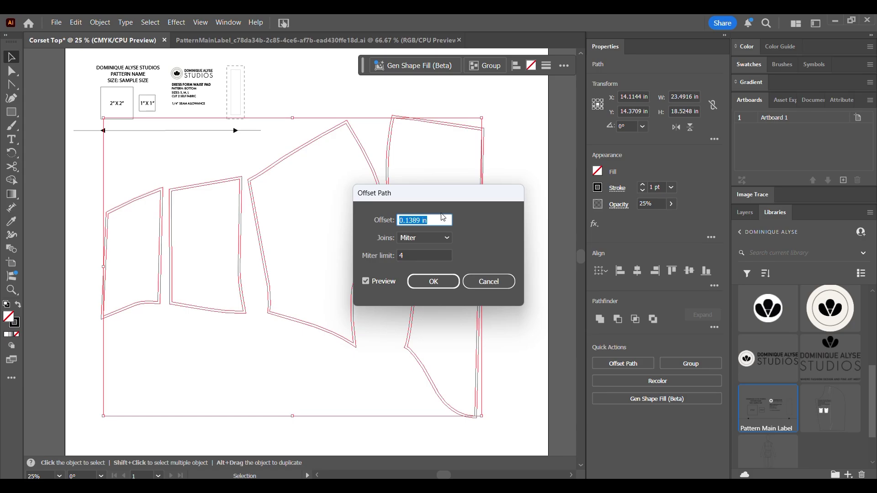
click(441, 283)
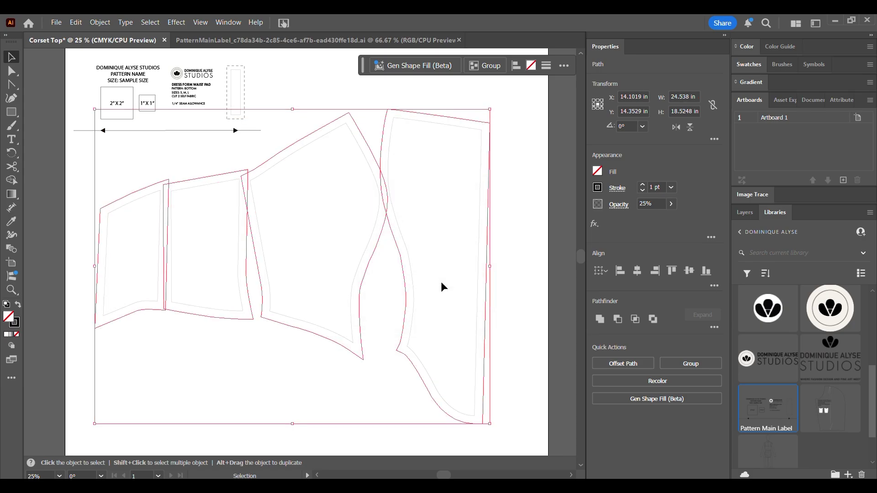
click(550, 273)
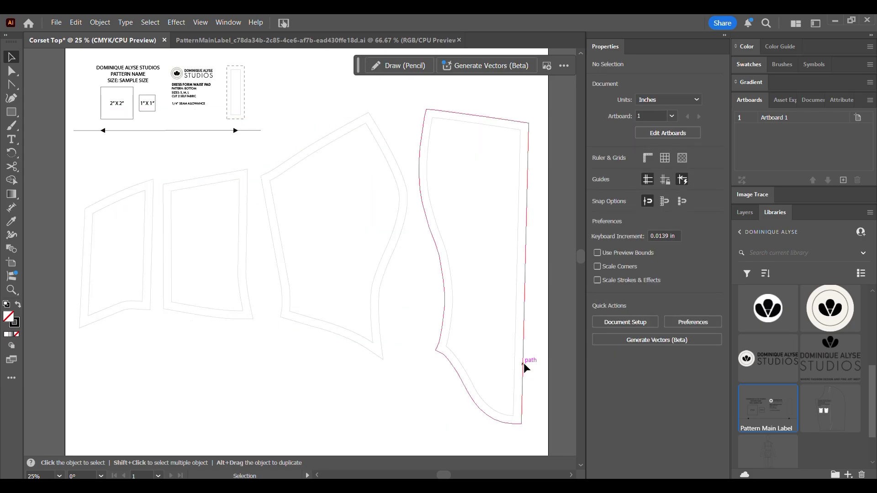
Apply the template's dashed cutting-line style to the four outer seam allowance outlines with the Eyedropper
click(523, 364)
shift+click(375, 357)
shift+click(254, 321)
shift+click(150, 307)
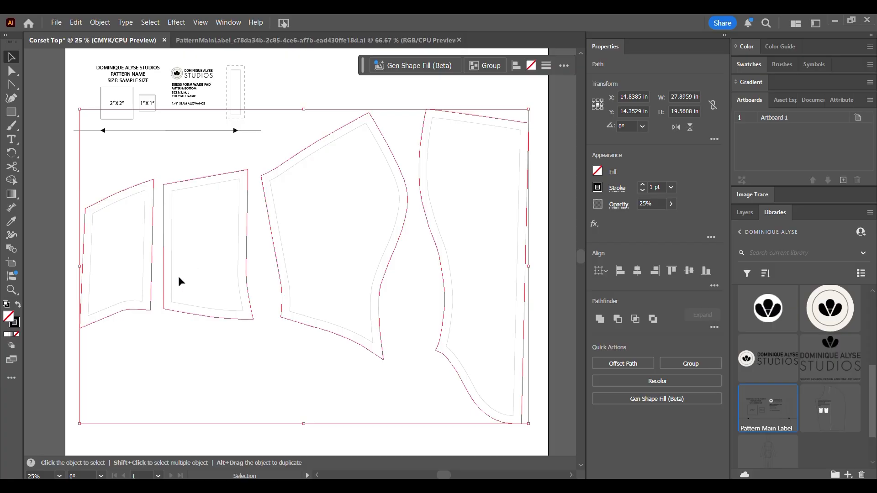
key(i)
click(244, 100)
key(v)
Place a copy of the template's grainline arrow vertically inside the center front panel
click(231, 132)
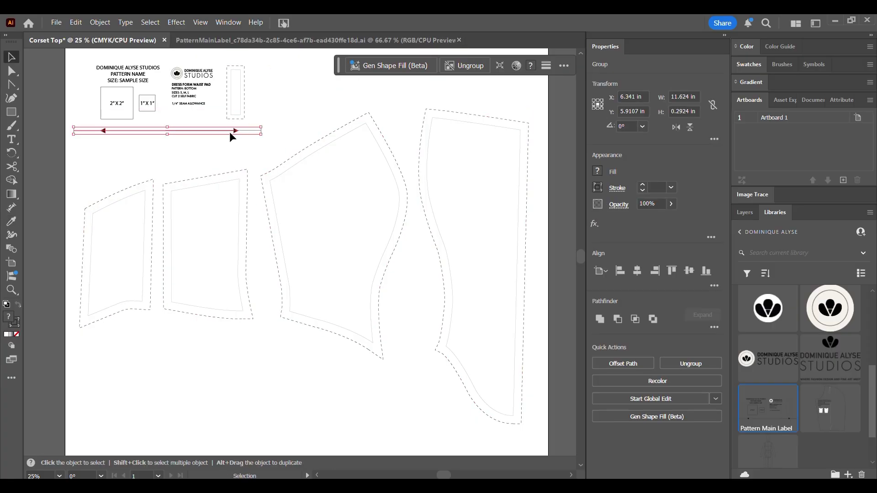
drag(235, 132, 444, 322)
drag(435, 283, 487, 282)
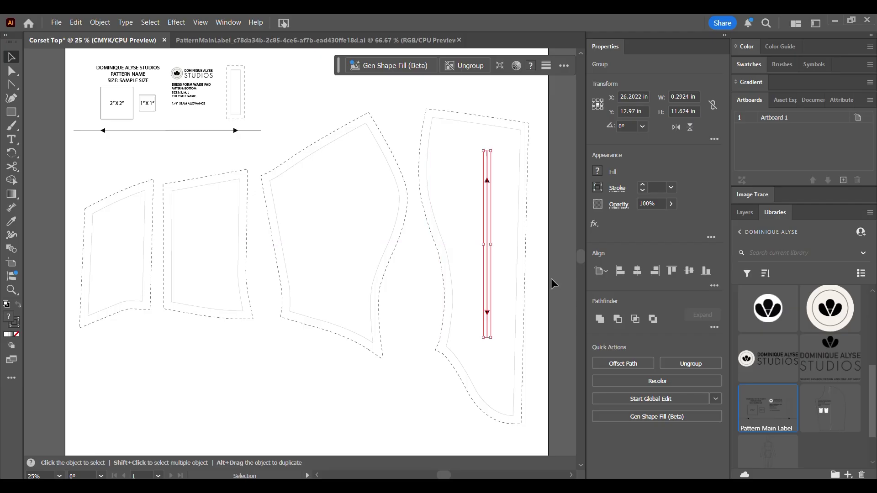
Rotate both center front outlines slightly so the panel's straight center edge runs vertically
click(551, 283)
drag(550, 165, 518, 123)
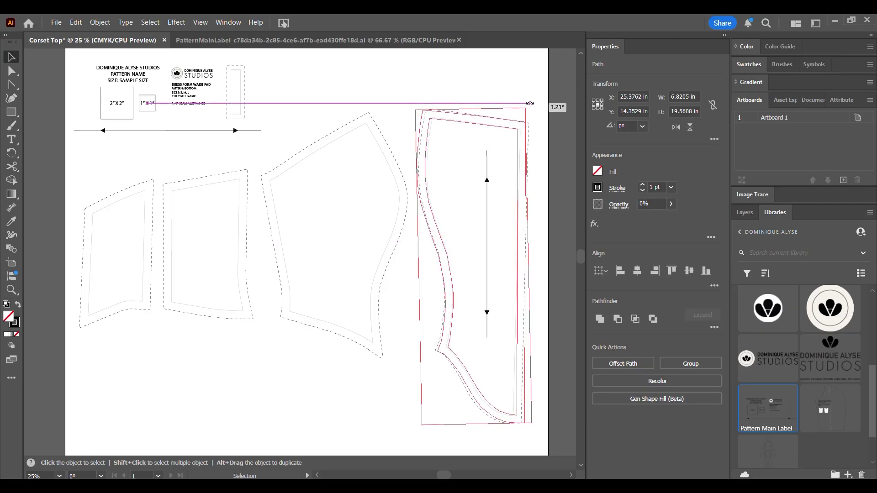
click(563, 125)
Move the center front grainline up and fit its top end to the dashed upper edge
drag(487, 206, 486, 182)
drag(487, 250, 487, 246)
click(494, 108)
scroll(493, 108, up, 5)
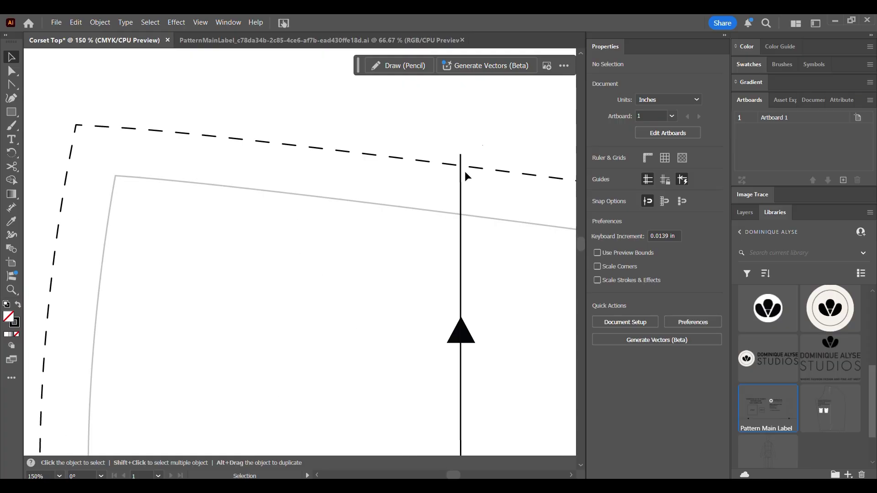
drag(460, 176, 460, 190)
Extend the center front grainline's bottom anchor down to the dashed lower edge
scroll(465, 235, down, 6)
click(465, 299)
drag(471, 367, 451, 416)
scroll(465, 298, up, 2)
key(a)
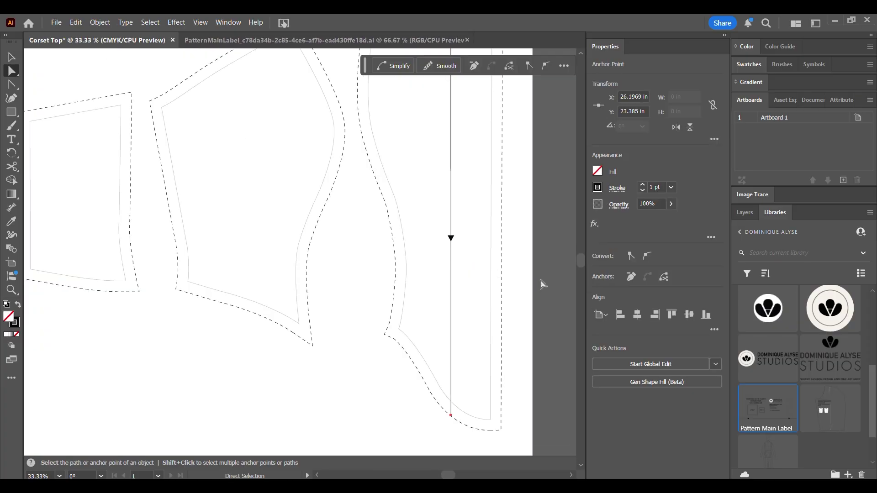
key(v)
click(540, 284)
Isolate the center front grainline group and move its lower arrowhead down near the panel's lower edge
double_click(451, 237)
drag(451, 238, 451, 351)
click(487, 257)
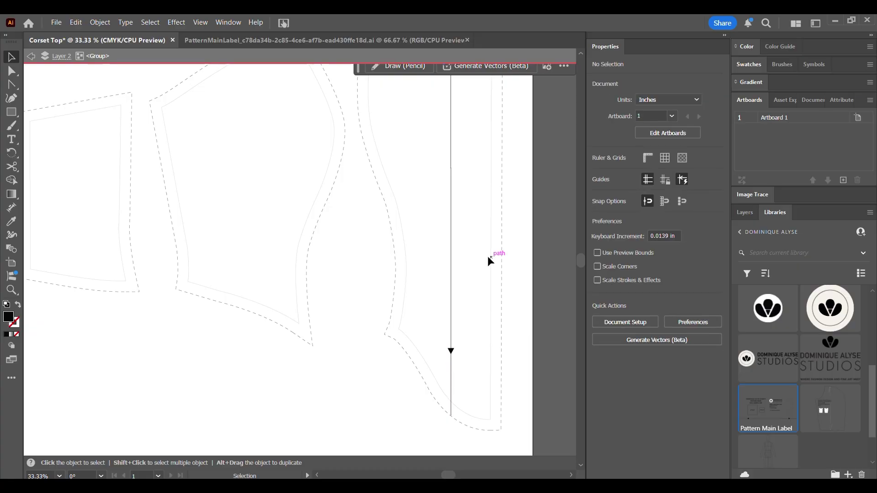
scroll(483, 253, down, 1)
drag(483, 253, 497, 288)
click(343, 54)
Copy the template's logo and pattern information block onto the center front panel beside the grainline
drag(191, 85, 155, 92)
drag(155, 92, 410, 180)
key(ctrl+shift+a)
scroll(416, 175, up, 3)
Rewrite the label as CORSET TOP, CENTER FRONT, US 10, cut 2 self fabric, lining and interfacing, and enlarge its text frame
key(t)
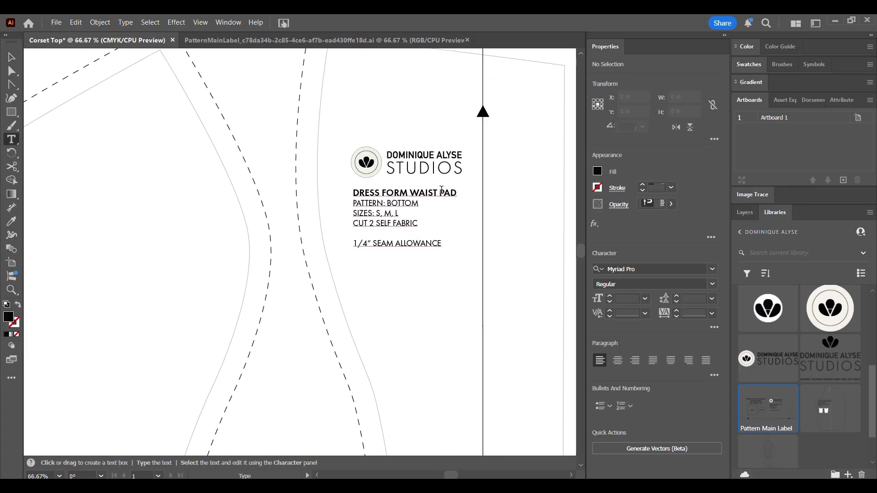
click(457, 194)
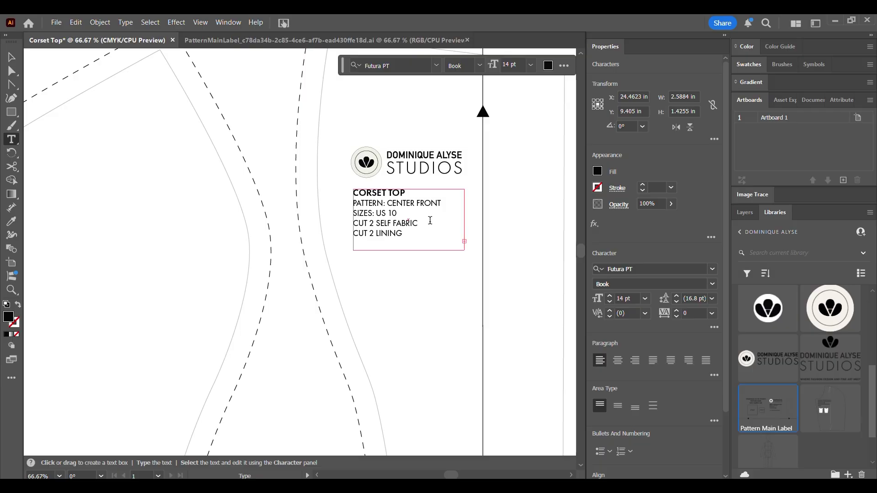
key(Escape)
drag(408, 251, 413, 277)
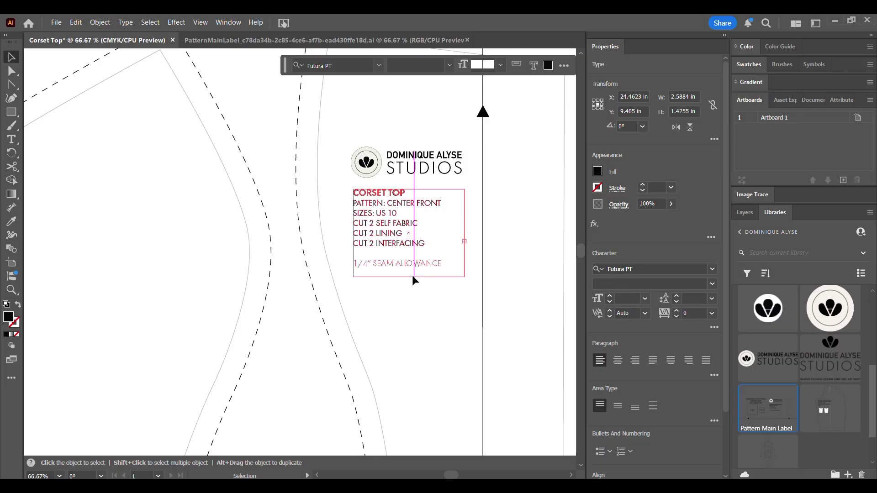
Change the label's seam allowance to 1/2" and add a blank line after the size line
click(414, 285)
key(t)
click(367, 264)
key(BackSpace)
text(2)
click(396, 213)
key(Return)
key(Escape)
Place a copy of the finished center front label inside the side front panel
scroll(426, 162, down, 3)
drag(427, 162, 287, 195)
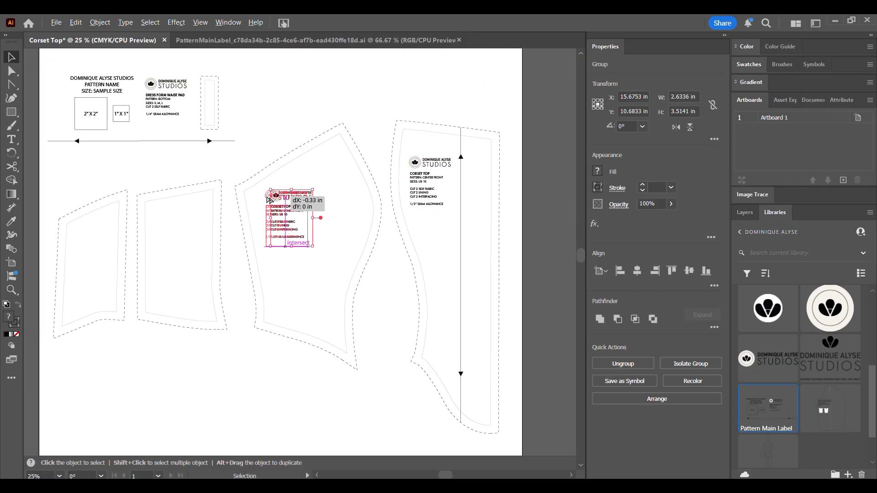
scroll(305, 137, up, 2)
key(t)
Fit both ends of the side back panel's grainline to its dashed upper and lower edges
key(a)
scroll(384, 194, down, 1)
drag(297, 412, 297, 385)
scroll(294, 151, up, 4)
drag(276, 320, 276, 214)
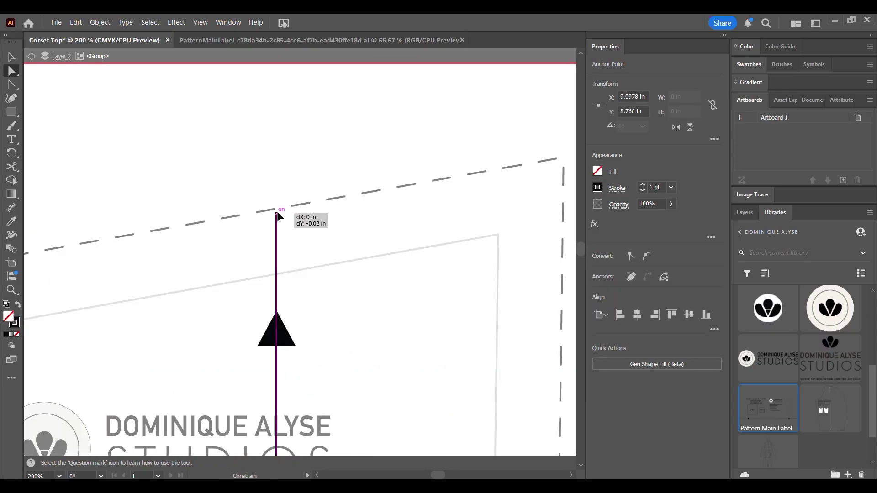
key(Escape)
scroll(457, 142, down, 3)
Cover the side back grainline at the label with a rectangle about 0.2 by 3.4 in, filled white (ffffff) without a stroke
key(m)
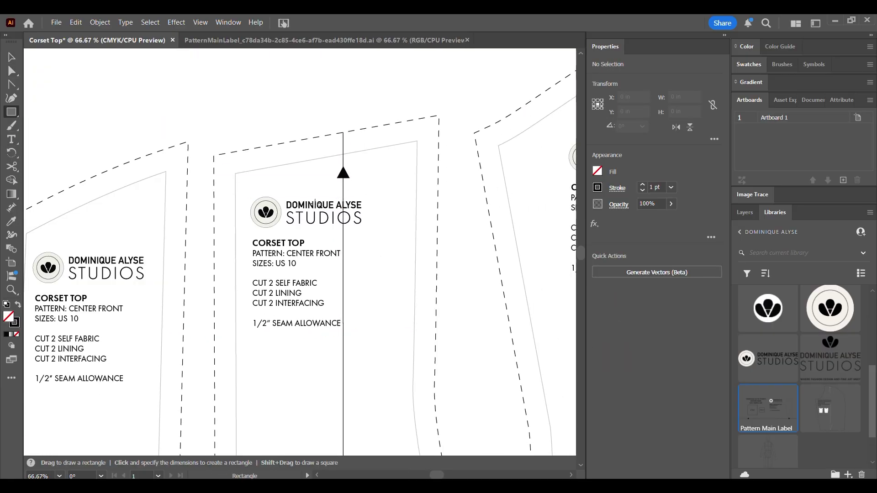
drag(349, 345, 349, 345)
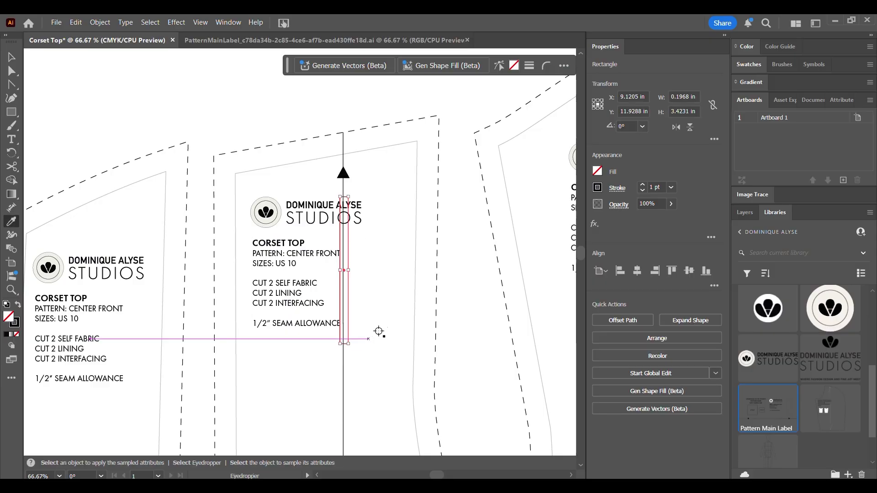
key(shift+x)
key(v)
click(397, 305)
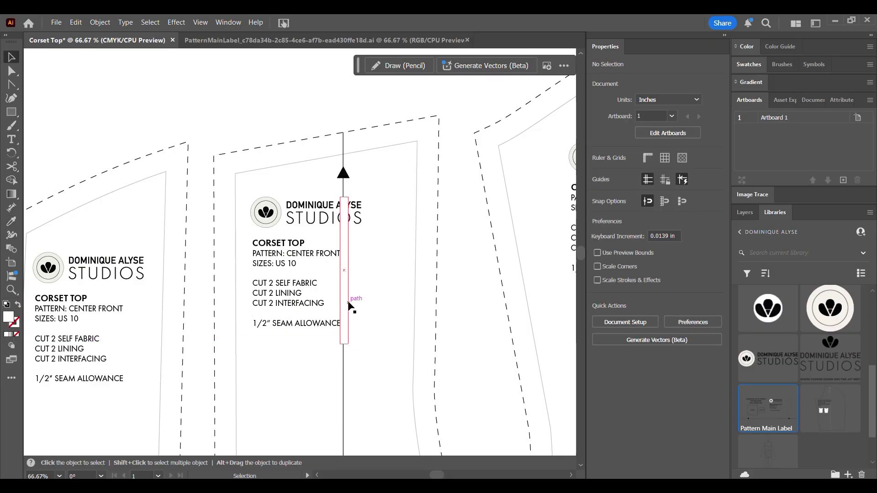
click(347, 302)
double_click(8, 316)
drag(344, 209, 283, 174)
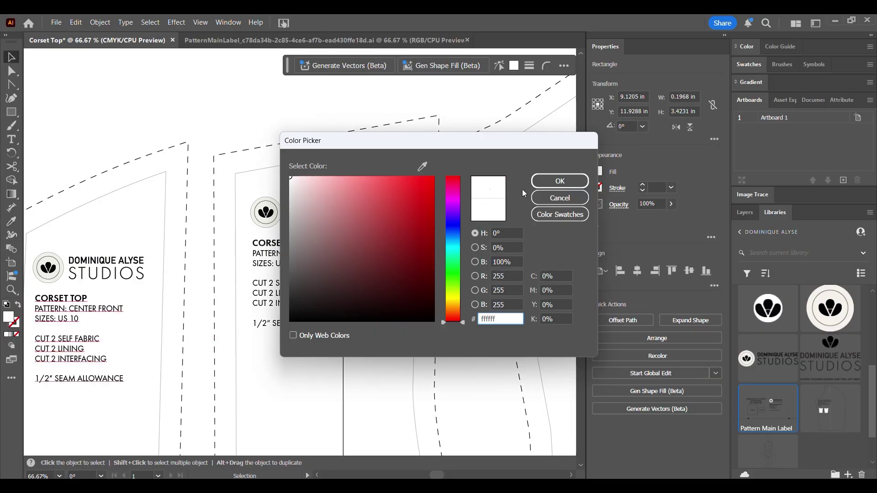
click(560, 181)
click(395, 225)
Bring the side back label in front of the white rectangle and center it over the grainline
right_click(278, 253)
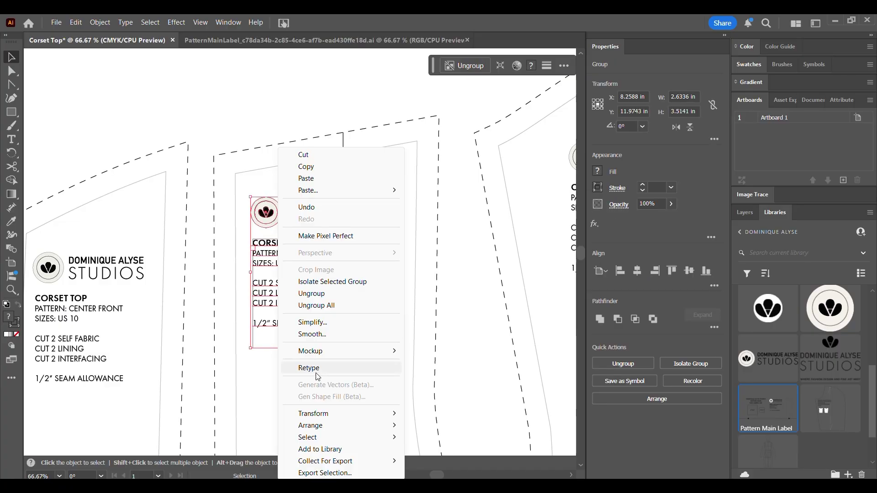
mouse_move(349, 425)
click(444, 431)
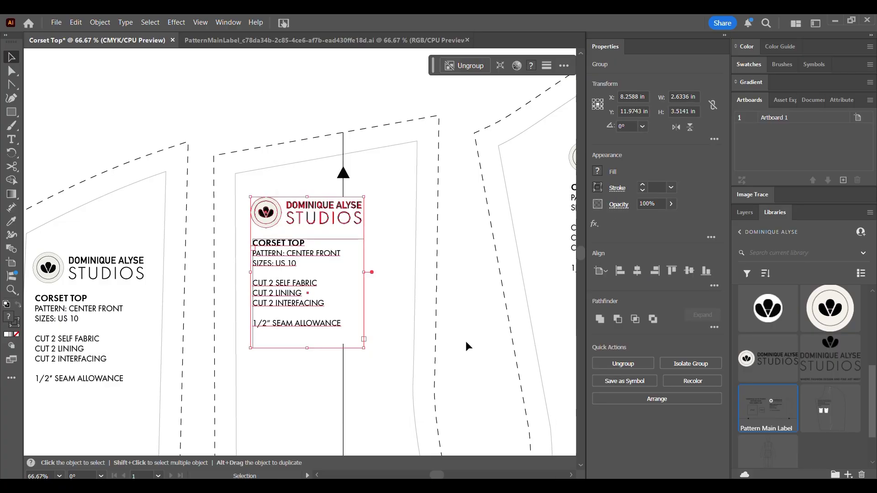
click(466, 346)
drag(267, 219, 293, 223)
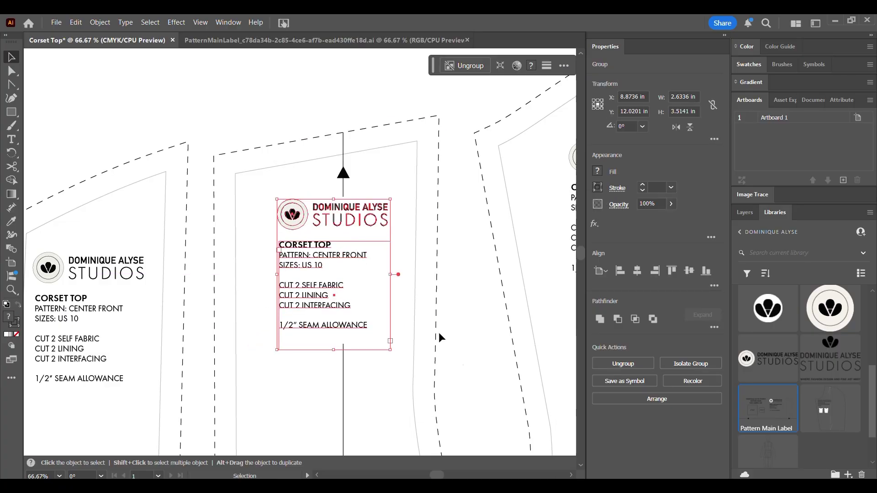
click(470, 359)
Copy the side back grainline onto the center back panel and straighten that panel's outer edge to vertical
scroll(377, 351, down, 2)
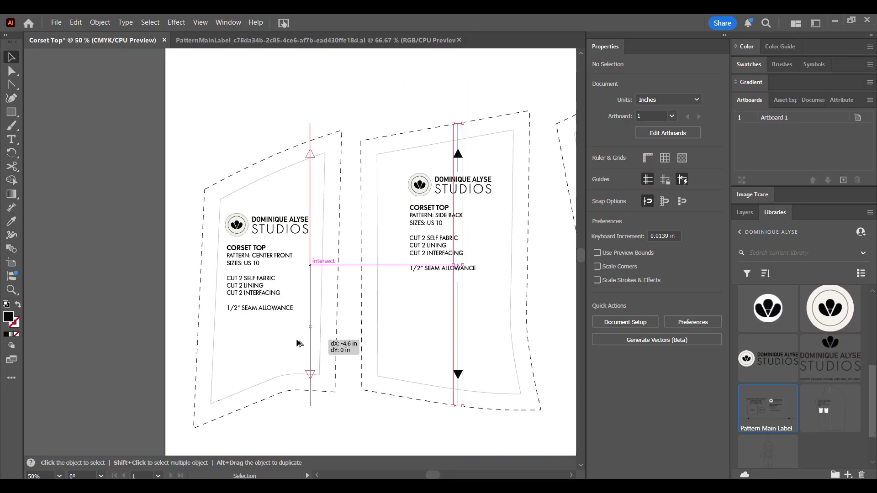
drag(297, 344, 260, 344)
shift+click(335, 129)
click(347, 127)
Fit the center back grainline to the panel's dashed edges, moving its lower arrowhead and bottom anchor up
drag(272, 170, 275, 199)
double_click(275, 199)
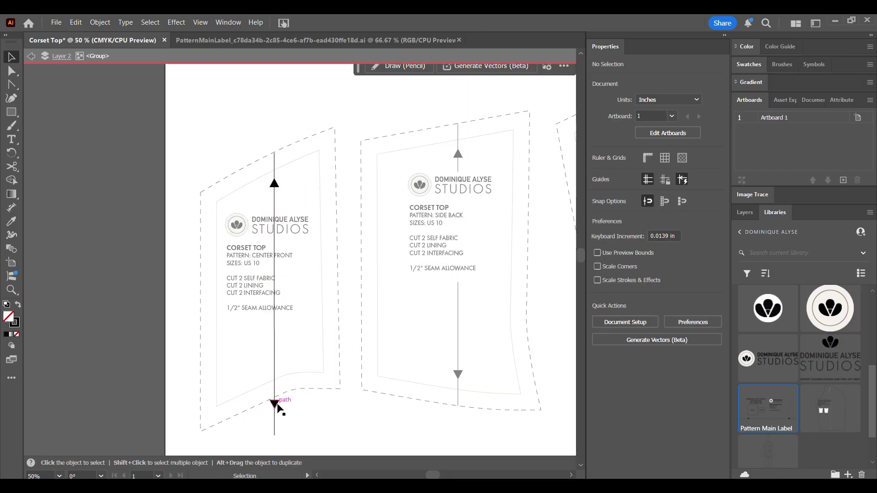
drag(275, 403, 275, 351)
key(a)
drag(274, 435, 275, 396)
key(v)
double_click(331, 287)
Bring the center back label in front of its white rectangle and set its pattern name to CENTER BACK
click(310, 329)
click(256, 274)
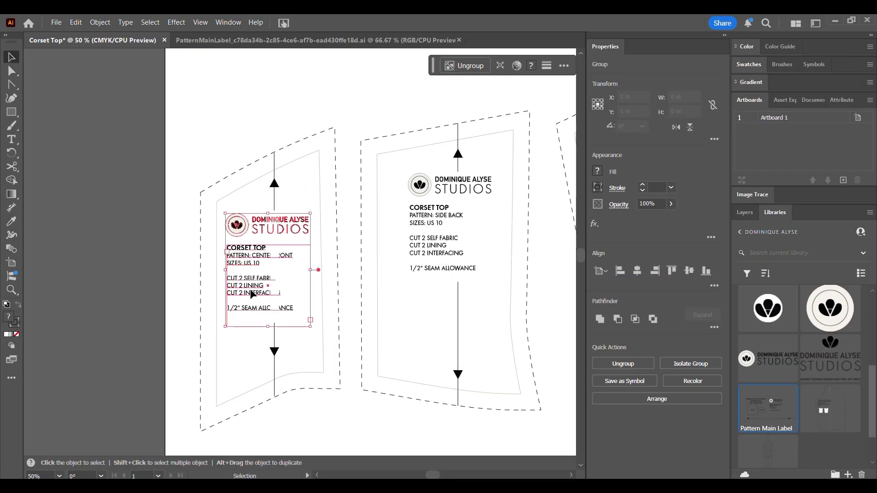
click(289, 110)
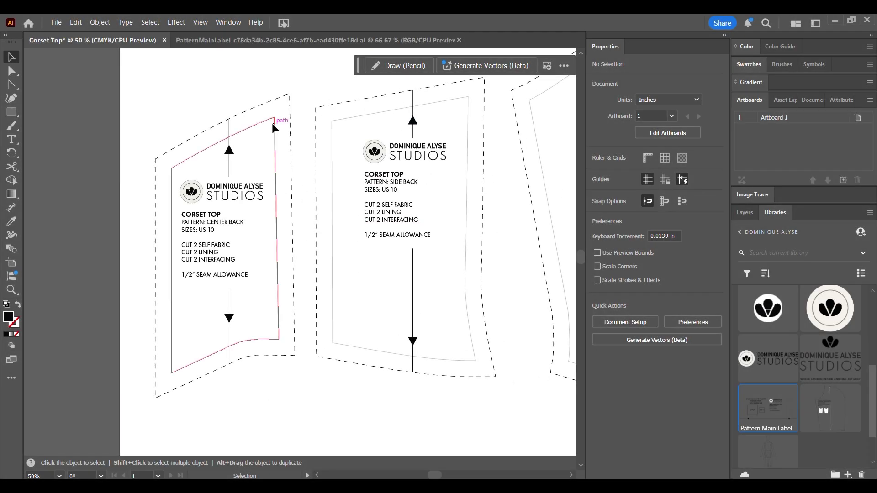
Move the center back panel group onto the side back panel's upper seam corner and rotate it to align the seams
drag(272, 122, 330, 128)
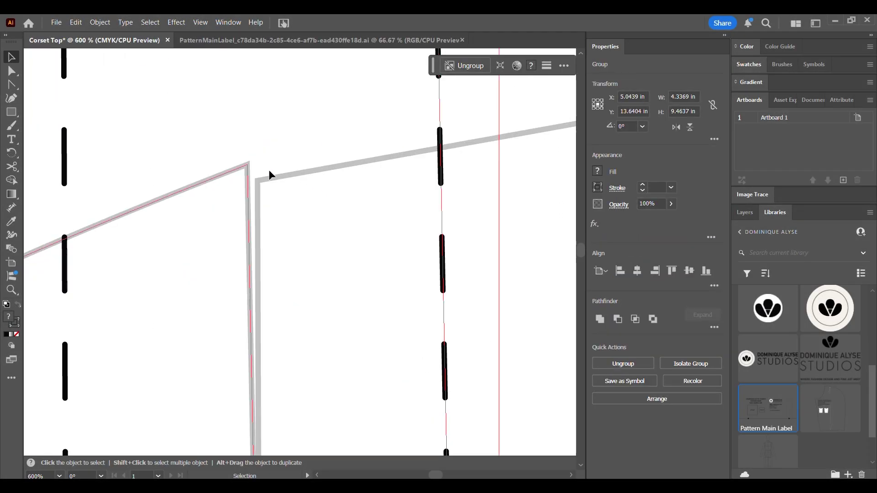
key(r)
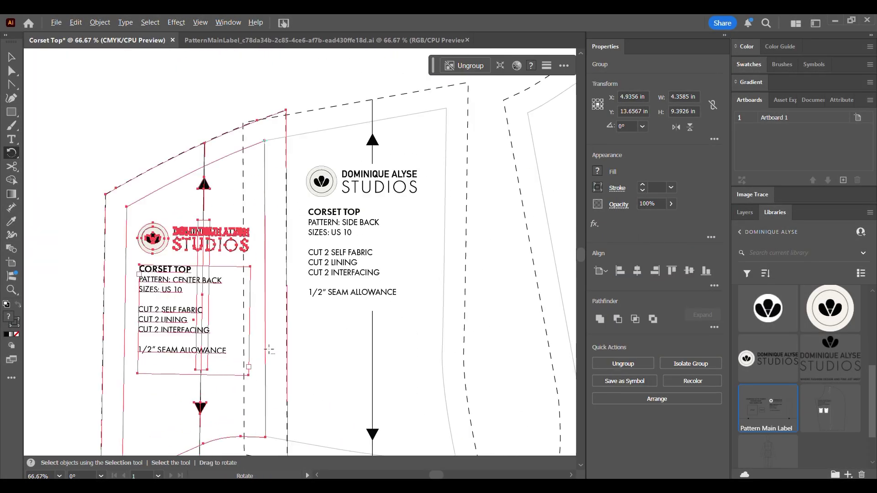
Draw a short horizontal notch line outward from the aligned back seam, with no fill and a red stroke
click(255, 306)
shift+click(279, 307)
key(v)
click(597, 171)
click(476, 213)
click(597, 187)
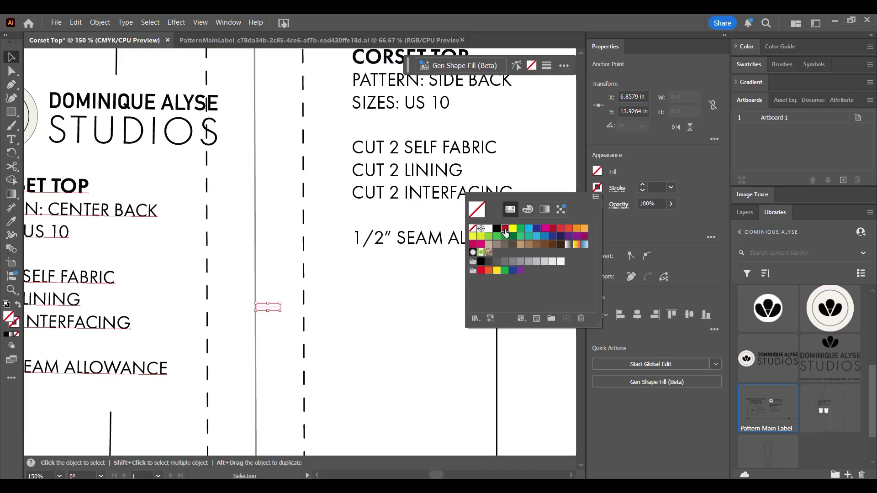
click(556, 228)
Copy the red notch line and paste a duplicate directly over it
click(276, 307)
right_click(277, 307)
click(329, 117)
right_click(274, 307)
click(427, 137)
click(328, 274)
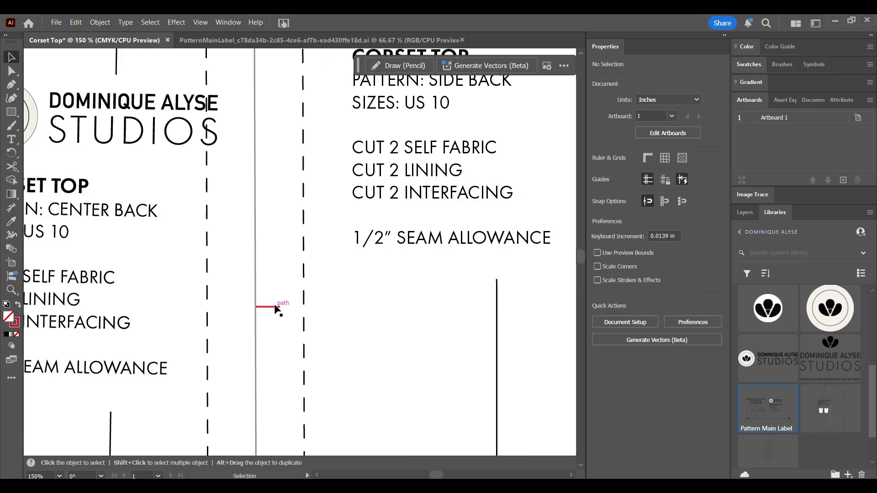
Slide the center back panel away from the side back panel and place one red notch on each panel's shared seam line
click(277, 308)
drag(303, 310, 148, 310)
drag(277, 307, 252, 307)
click(234, 323)
scroll(234, 323, up, 1)
scroll(269, 325, down, 2)
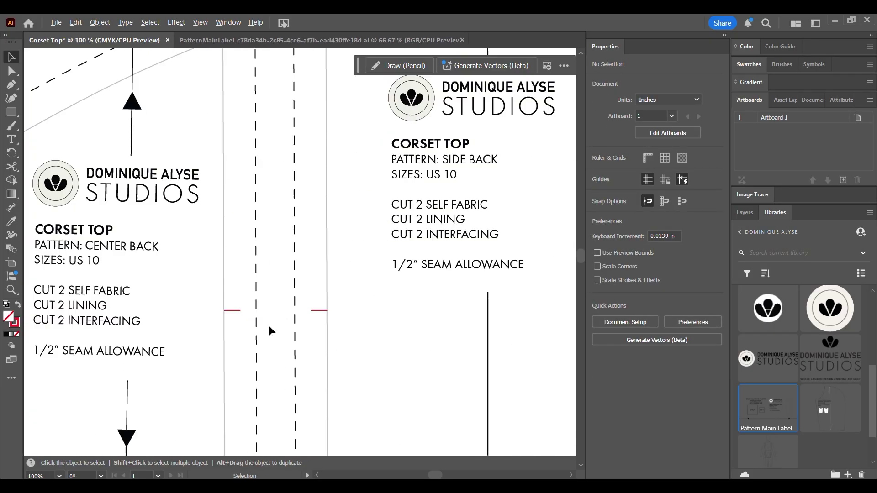
Shift the two red notches outward so they meet the dashed cutting lines of the center back and side back panels
scroll(268, 325, up, 2)
drag(372, 295, 342, 293)
click(276, 309)
drag(189, 294, 221, 295)
click(275, 338)
scroll(276, 340, down, 4)
scroll(276, 344, up, 1)
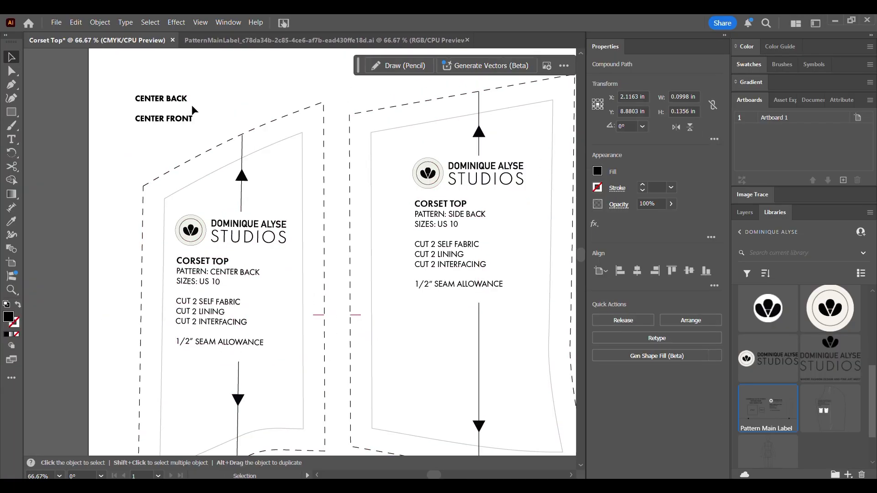
Group the letters of the CENTER BACK and CENTER FRONT labels and place CENTER BACK vertically along the center back seam line
drag(192, 108, 132, 89)
key(ctrl+g)
click(151, 108)
click(190, 118)
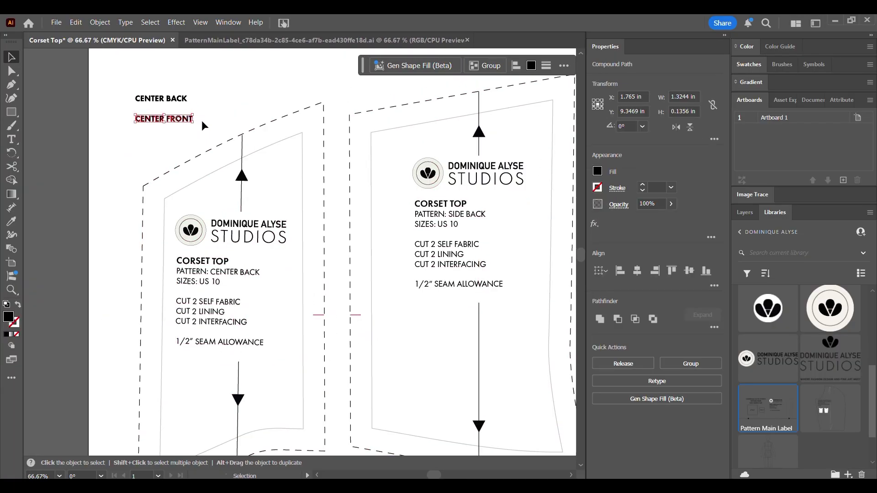
click(202, 120)
click(178, 98)
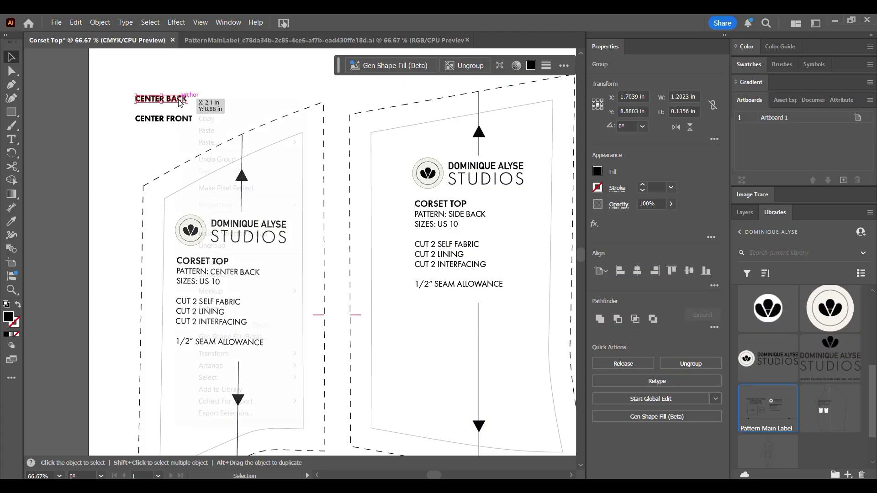
click(241, 94)
drag(179, 99, 164, 405)
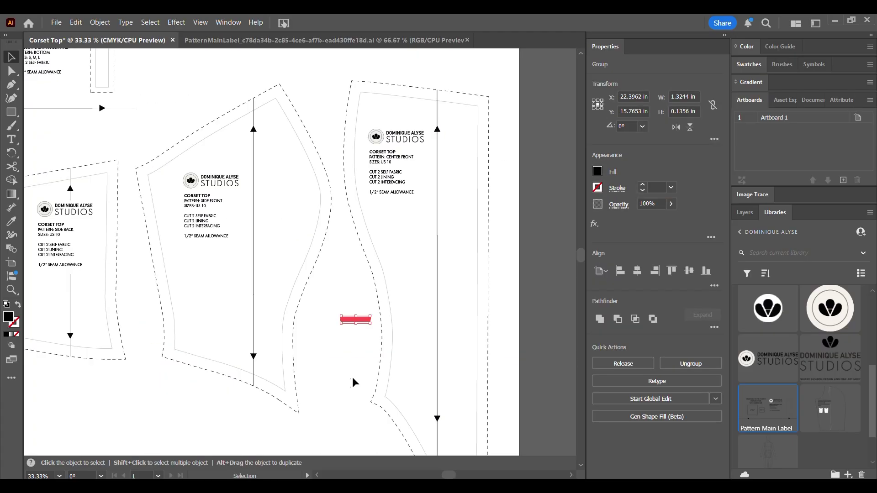
Rotate the CENTER FRONT label to about 89° and place it just inside the center front seam line
click(352, 380)
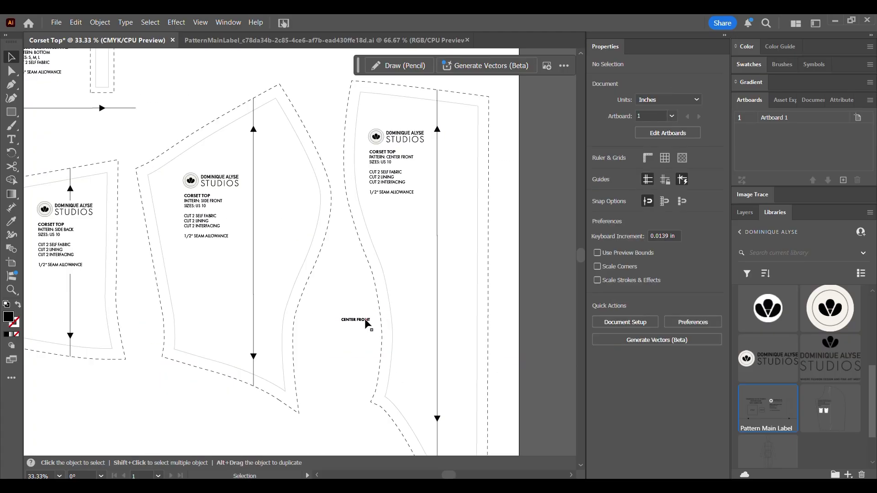
scroll(451, 322, up, 2)
click(281, 316)
click(286, 320)
drag(292, 320, 273, 274)
drag(262, 306, 491, 235)
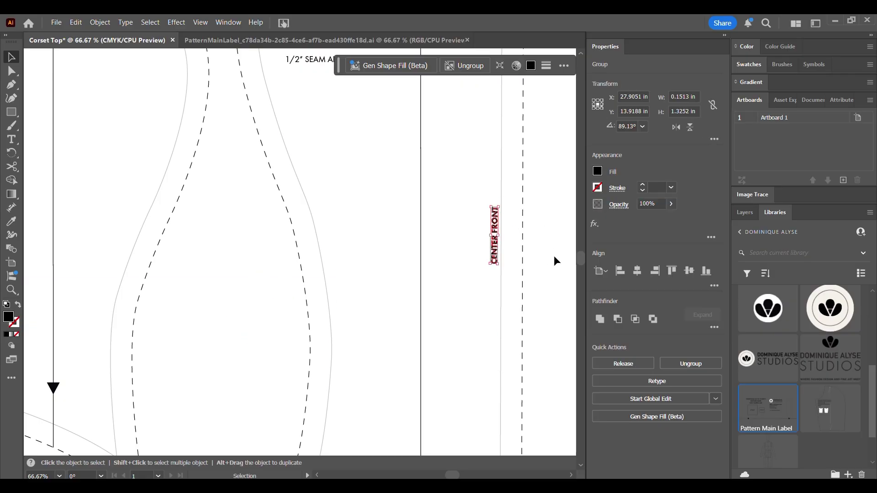
click(525, 276)
scroll(527, 275, down, 2)
scroll(530, 280, down, 1)
scroll(165, 260, up, 3)
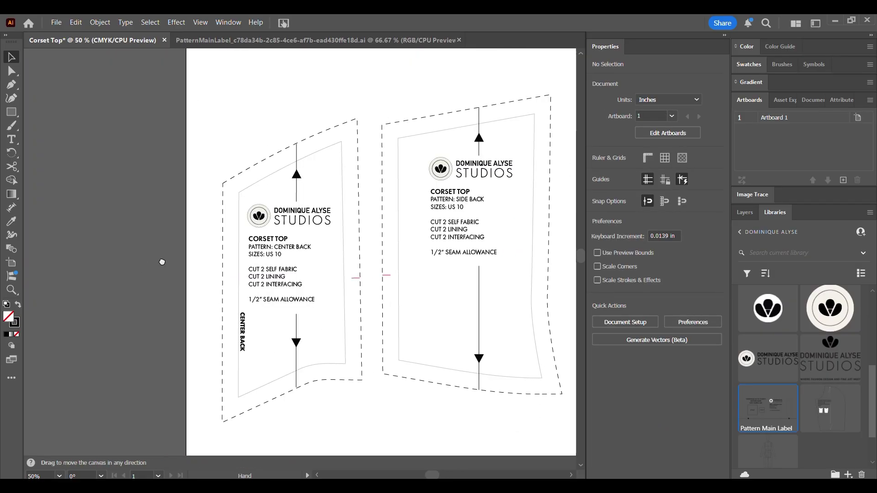
Dimension the center back edge and the matching seam on the center back and side back panels with the Dimension tool
click(11, 208)
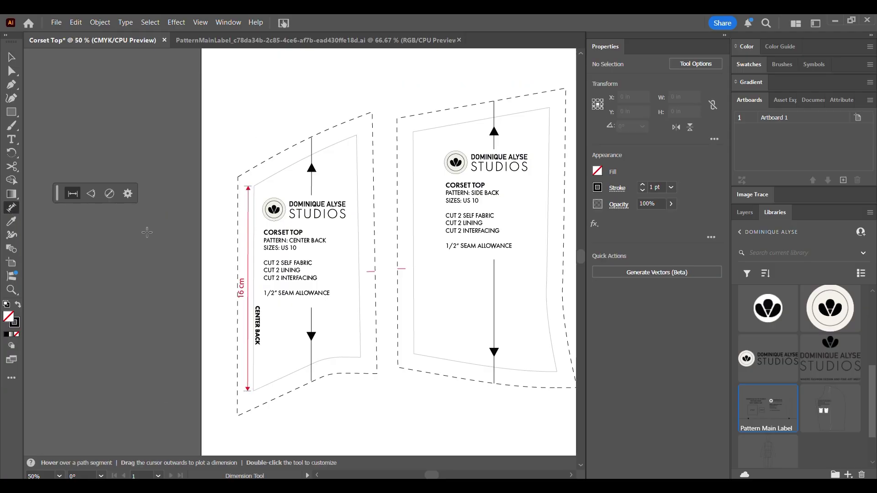
scroll(210, 258, up, 2)
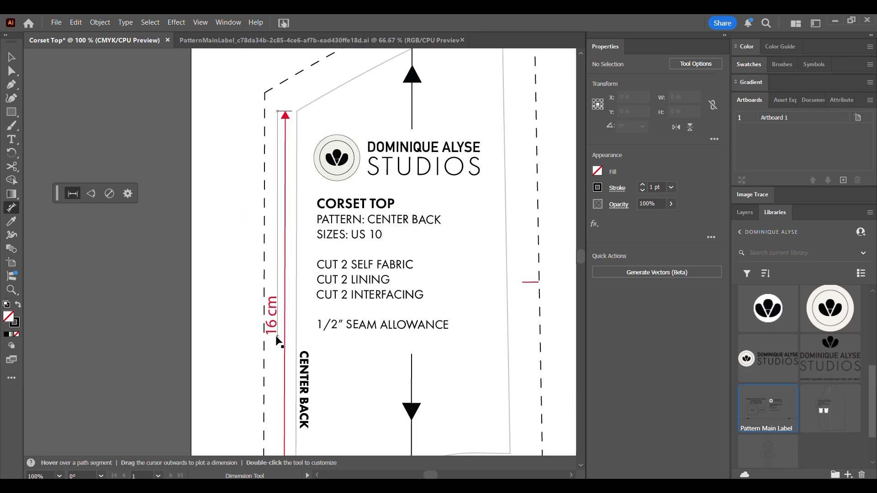
scroll(278, 342, down, 3)
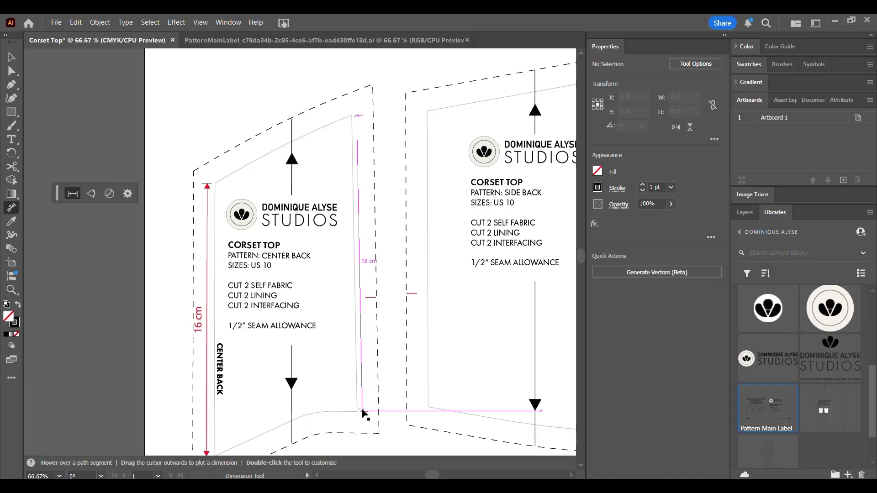
drag(363, 412, 366, 411)
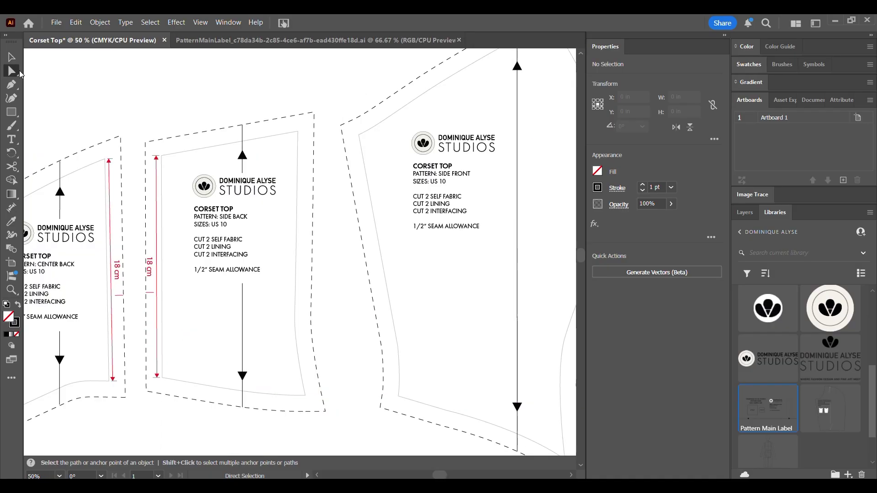
Copy the side back panel's curved side seam segments, paste them beside the panel and join them into one path
click(297, 168)
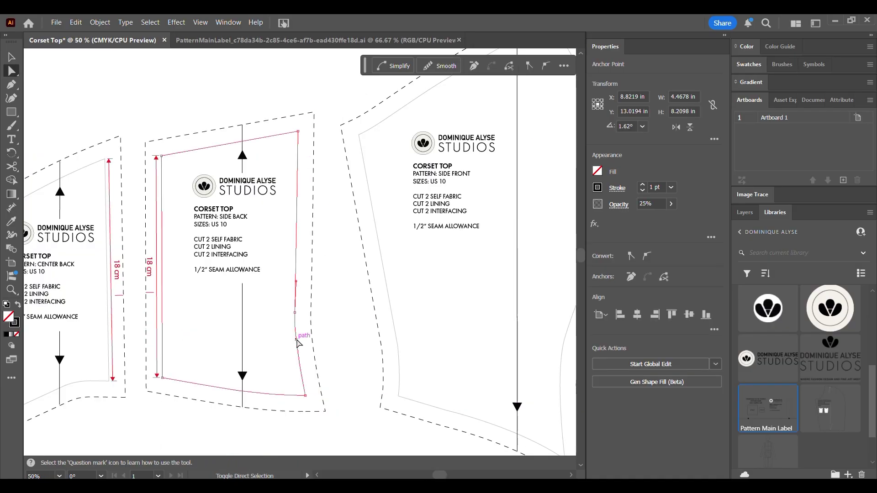
click(296, 341)
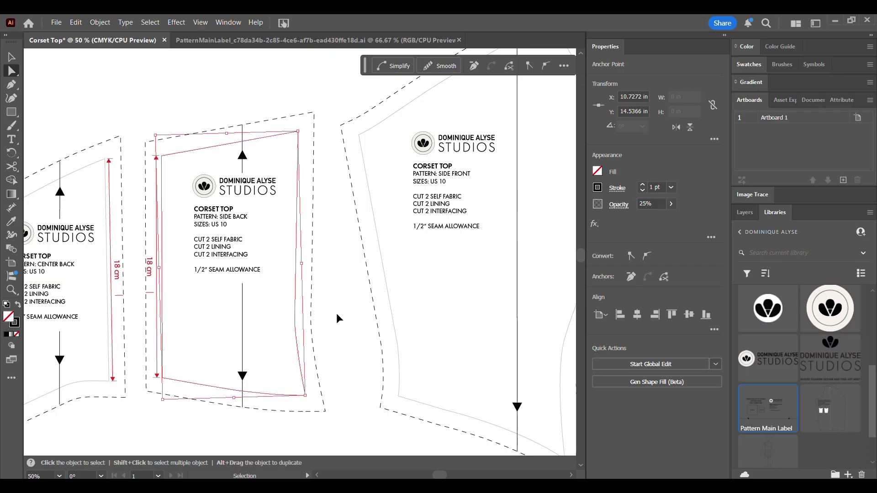
key(ctrl+c)
key(ctrl+v)
key(v)
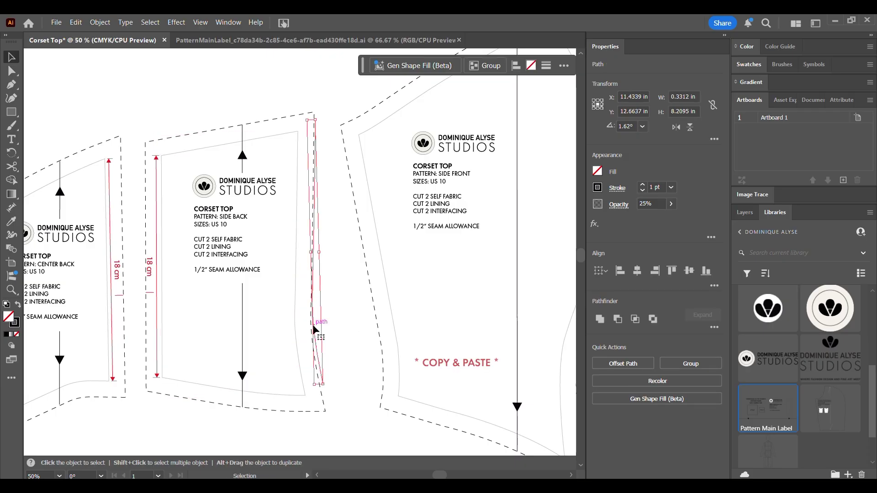
drag(318, 326, 328, 329)
right_click(330, 325)
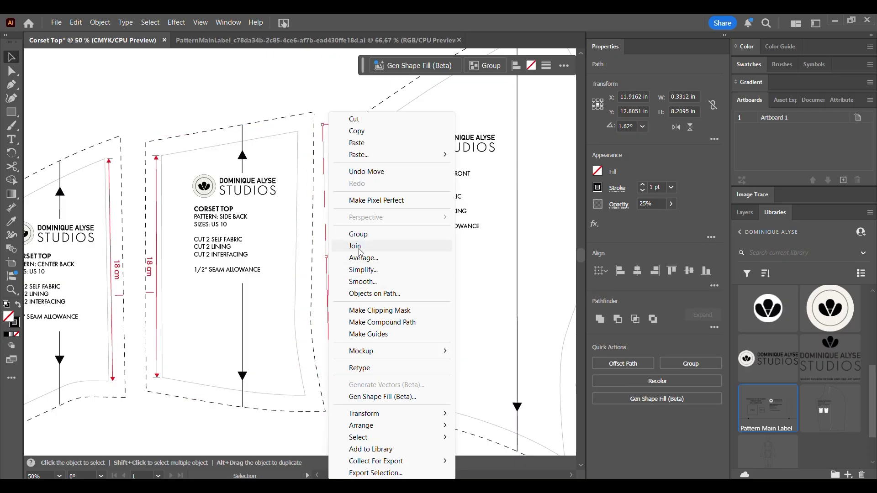
click(355, 246)
click(352, 274)
click(330, 314)
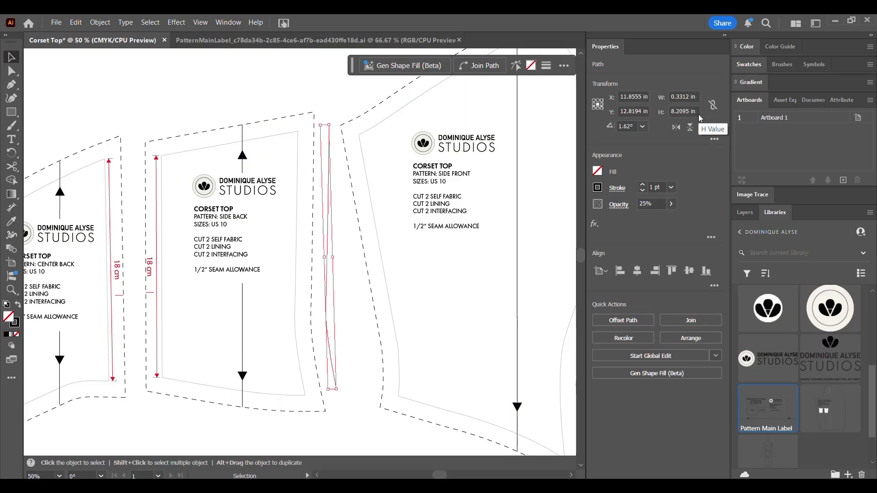
Show the object details of the joined side seam path in Document Info to read its length
click(814, 103)
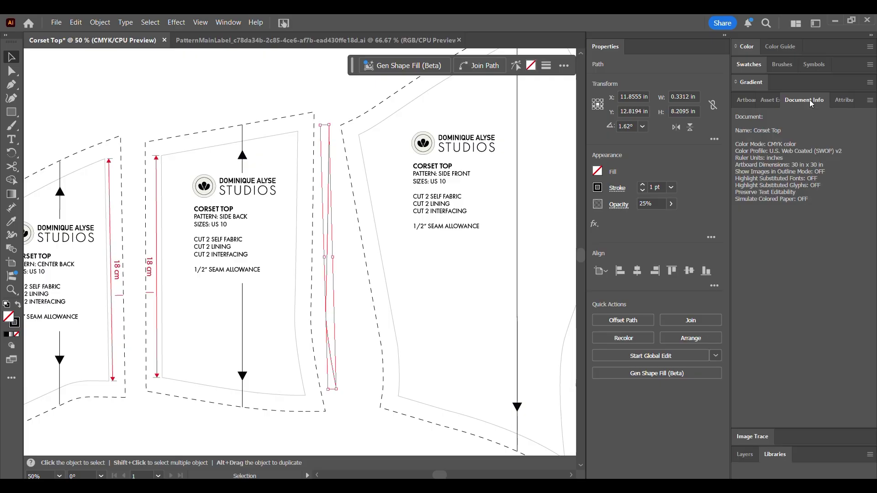
click(228, 22)
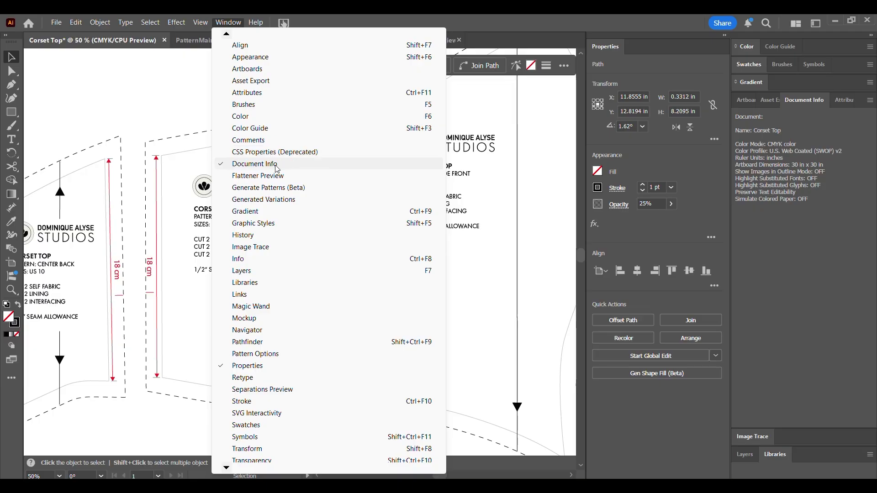
click(832, 208)
click(870, 100)
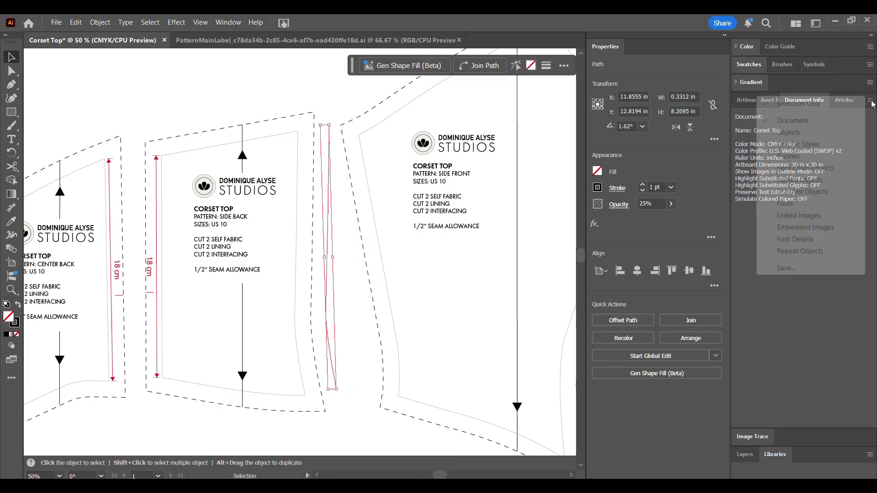
click(810, 136)
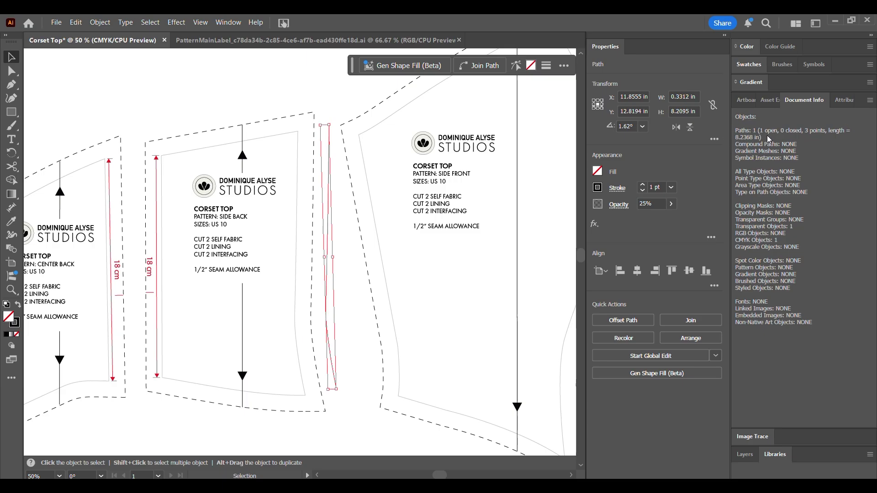
Place the copied seam beside the side back's original and add a nearby text box reading 8.24 in with a red fill
click(347, 298)
drag(327, 274, 367, 315)
key(t)
text(8.24)
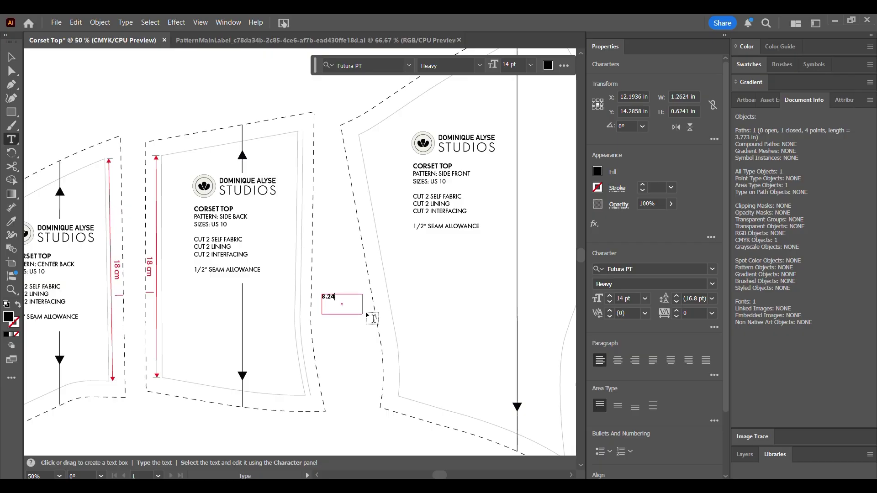
text( in)
key(Escape)
click(597, 171)
click(505, 212)
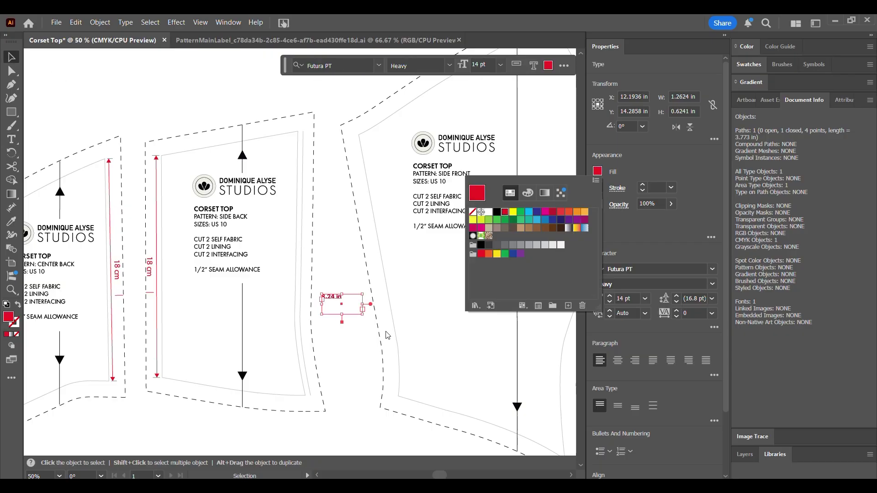
Expand the 8.24 in text into outlines with Object and Fill, rotate it vertical and place it beside the side seam
click(100, 23)
click(133, 186)
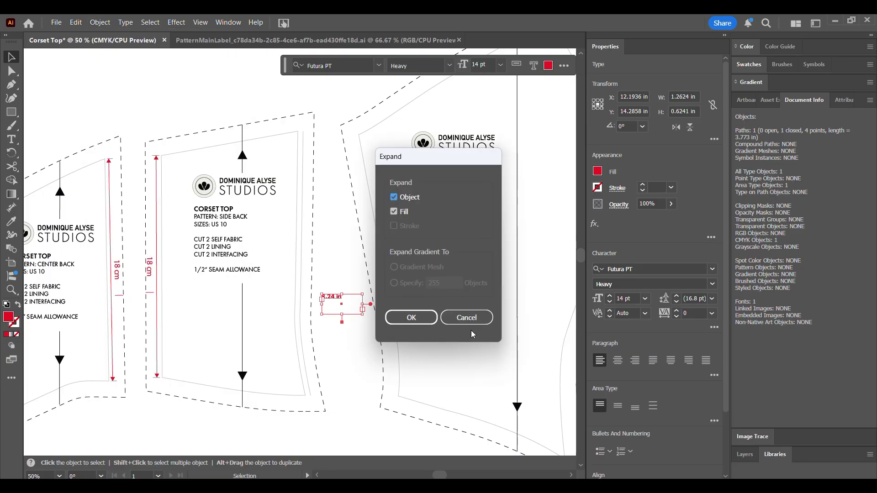
click(409, 315)
drag(351, 307, 305, 266)
click(324, 310)
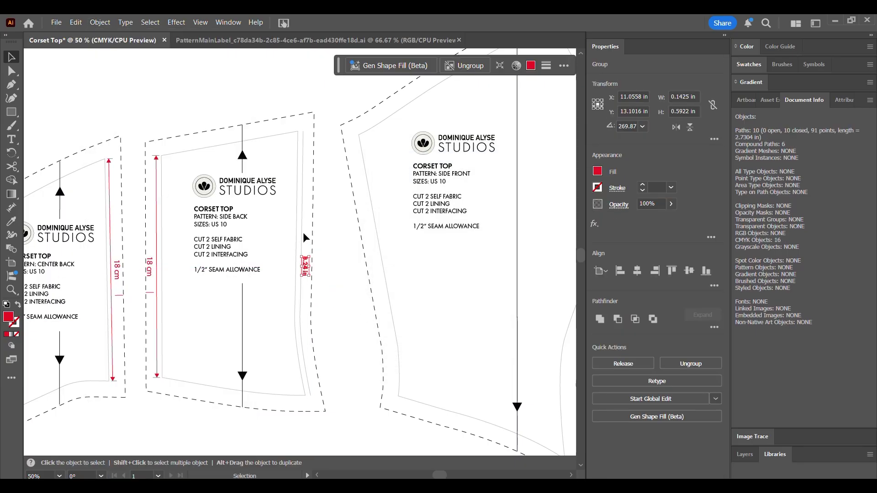
Give the copied side seam path on the side back panel a red stroke
click(303, 232)
click(596, 186)
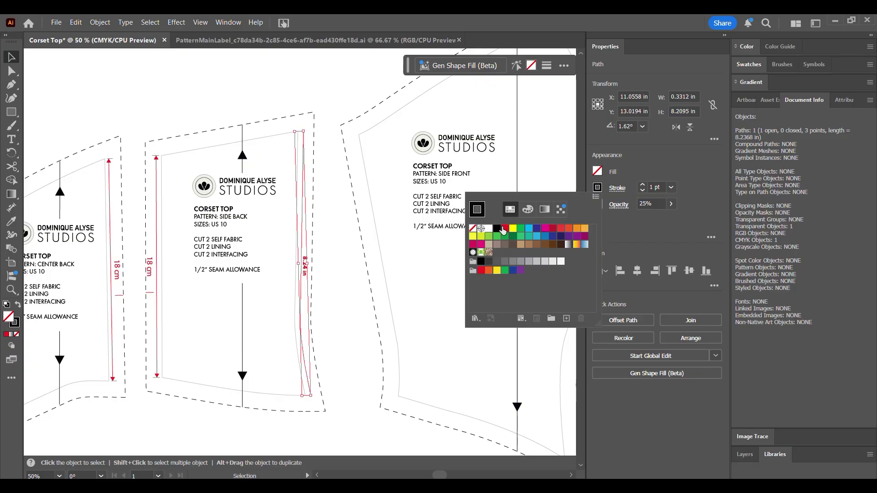
click(476, 251)
click(357, 266)
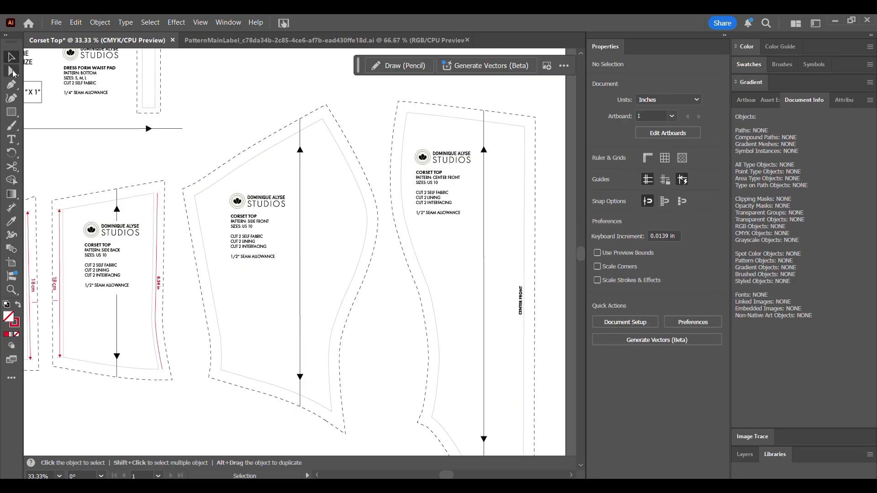
Select the curved seam segments on the side front panel that face the center front, then copy and paste them
click(12, 71)
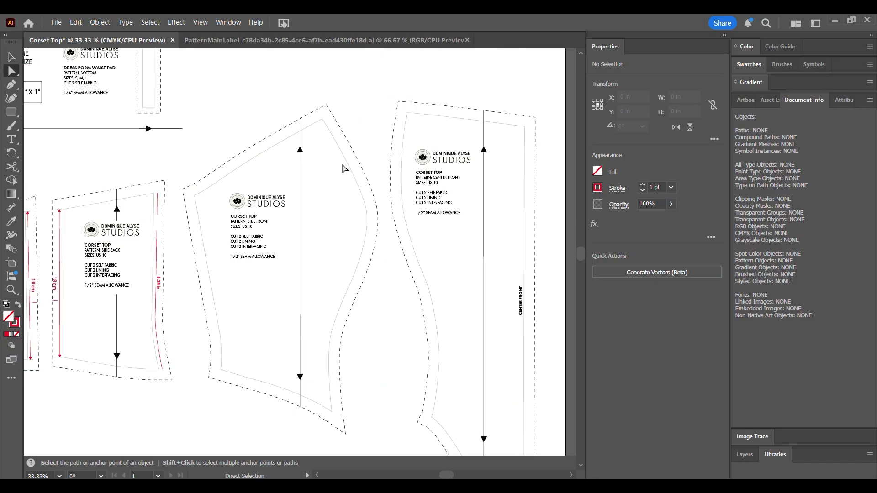
click(351, 165)
click(363, 235)
click(340, 306)
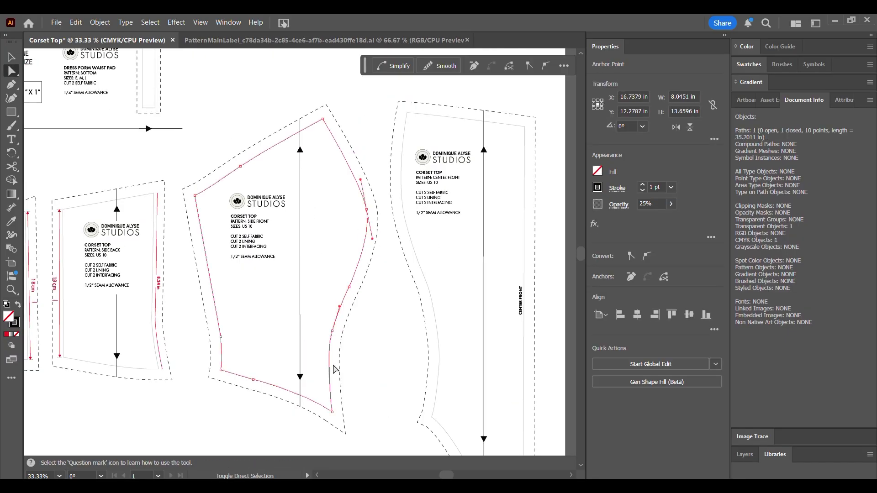
shift+click(328, 360)
key(ctrl+c)
key(ctrl+v)
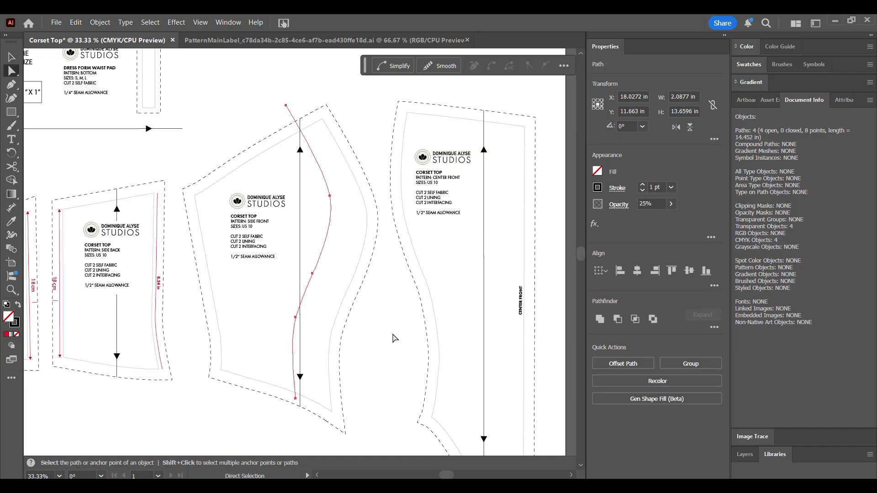
Join the pasted side front seam segments into one path and place it beside the original curved seam
right_click(354, 275)
click(400, 261)
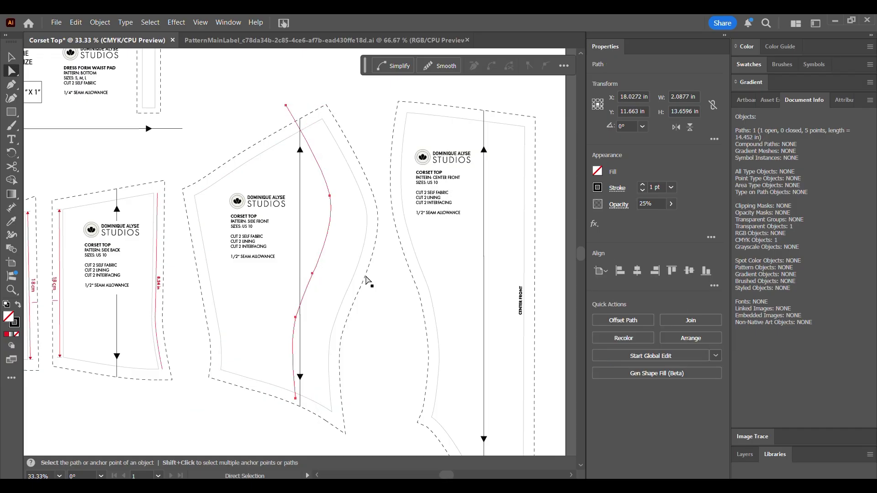
key(v)
drag(326, 230, 366, 243)
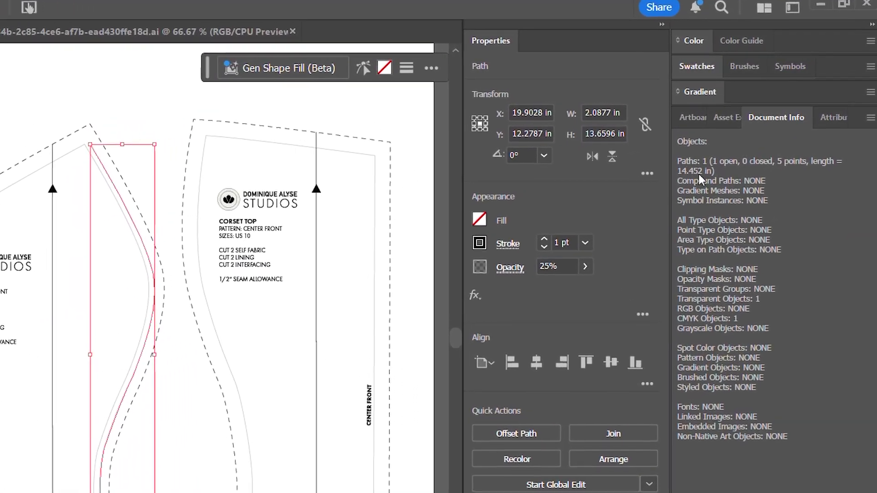
click(197, 448)
Delete the leftover dress form waist pad label, its pattern piece and the horizontal grainline arrow
click(295, 158)
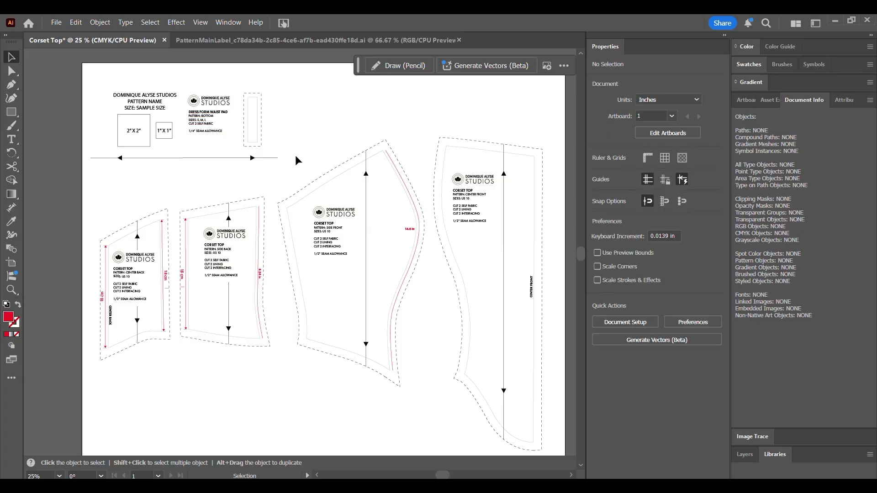
drag(289, 163, 191, 86)
key(Delete)
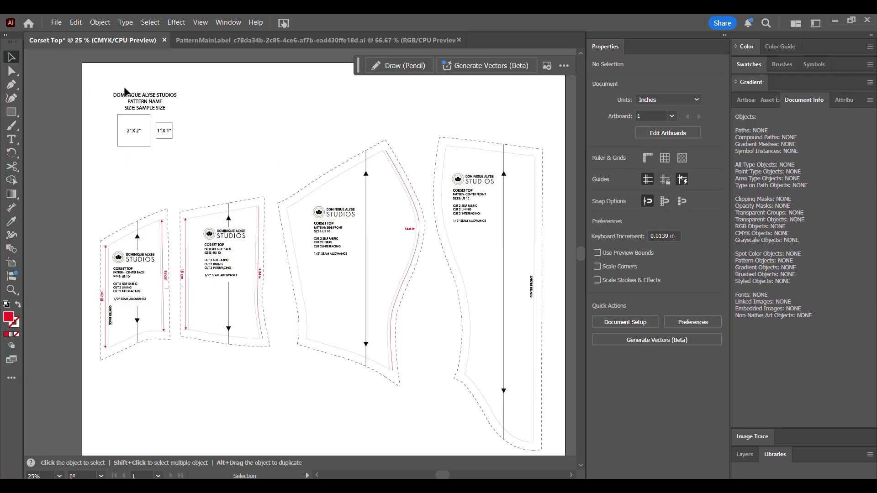
Move the title block with the 2" x 2" and 1" x 1" test squares closer to the artboard's upper-left corner
click(144, 114)
drag(151, 106, 135, 87)
click(233, 132)
Update the title block so the pattern name reads CORSET TOP and the size reads US 10
key(t)
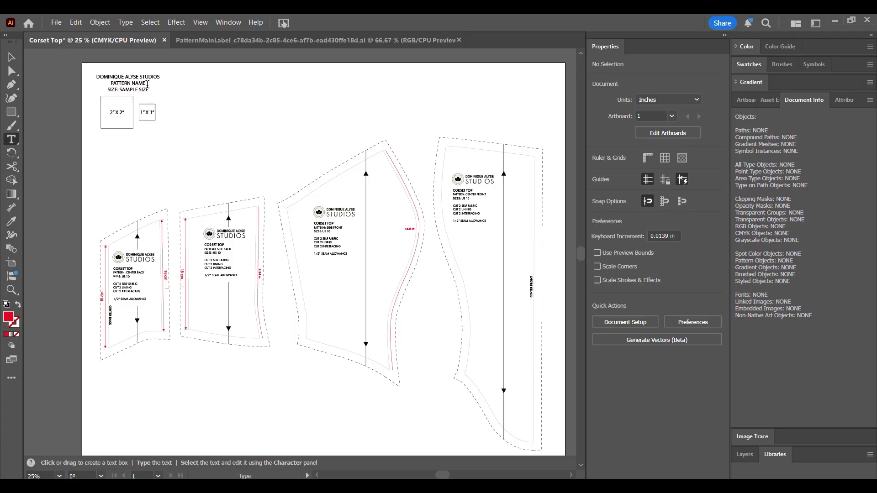
triple_click(100, 81)
key(Caps_Lock)
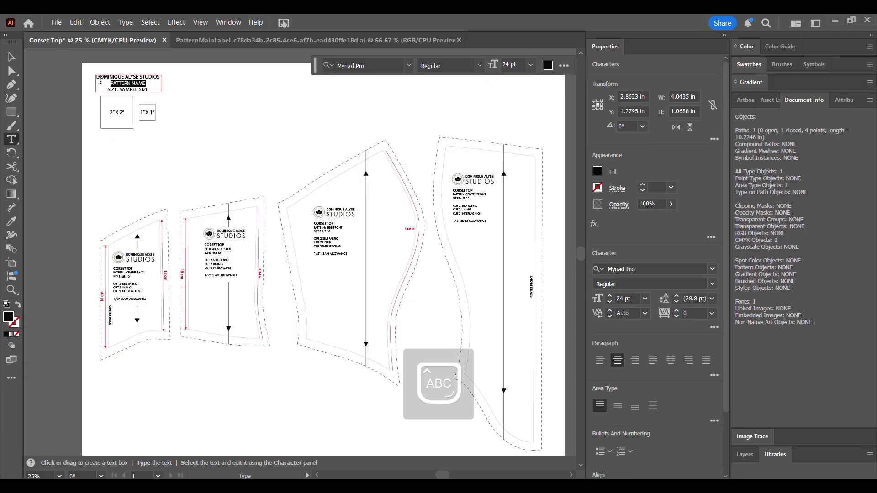
text(CORSET TOP)
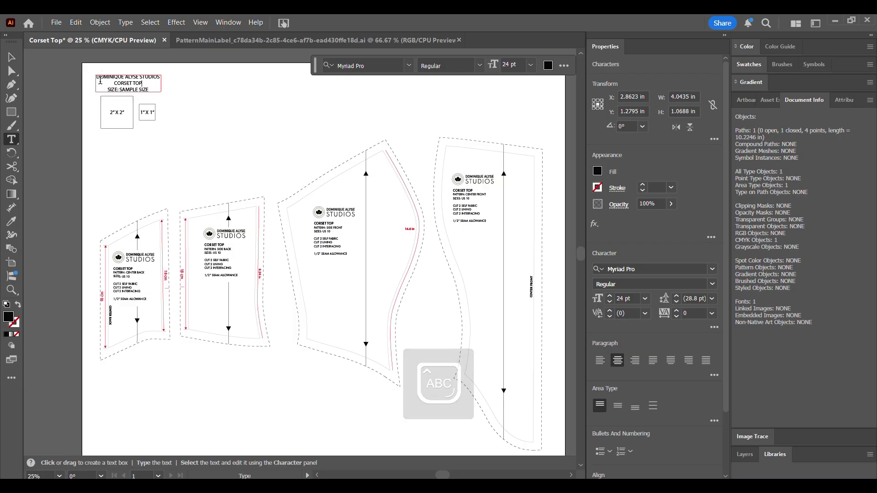
drag(150, 89, 121, 89)
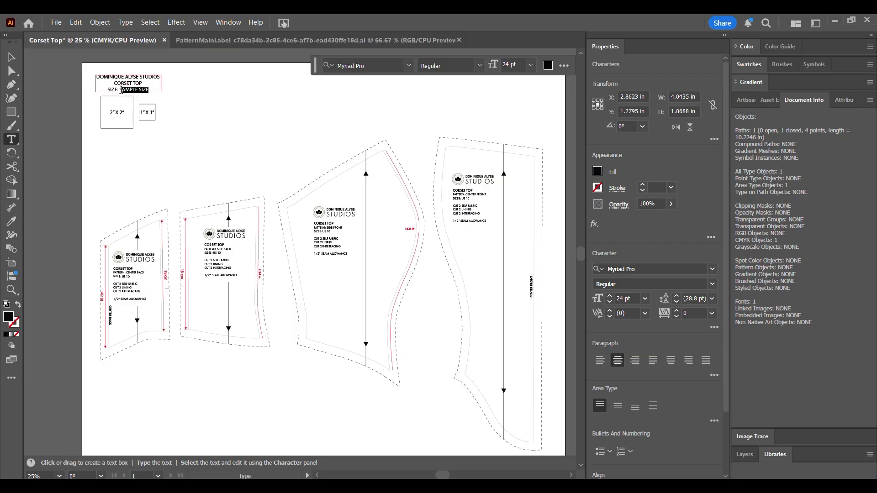
text(UST)
text(0)
click(11, 57)
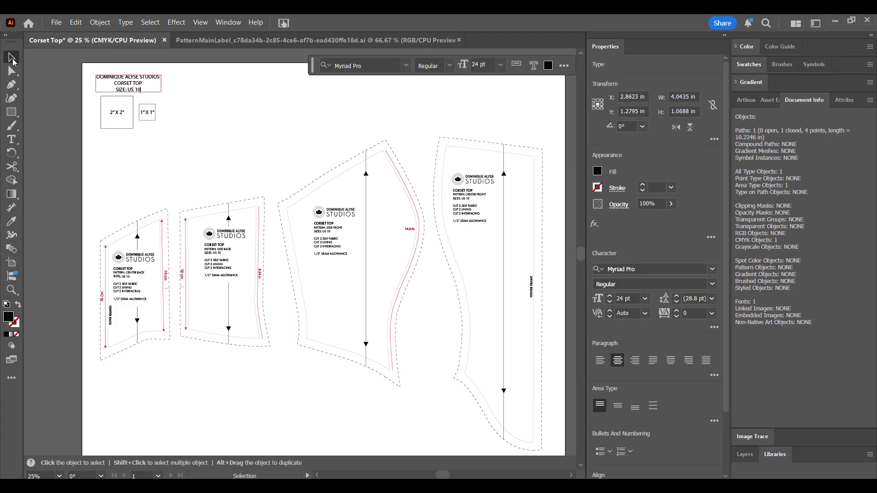
click(238, 185)
Create a 2 in by 2 in rectangle in the empty area beside the 1" x 1" test square
key(ctrl+1)
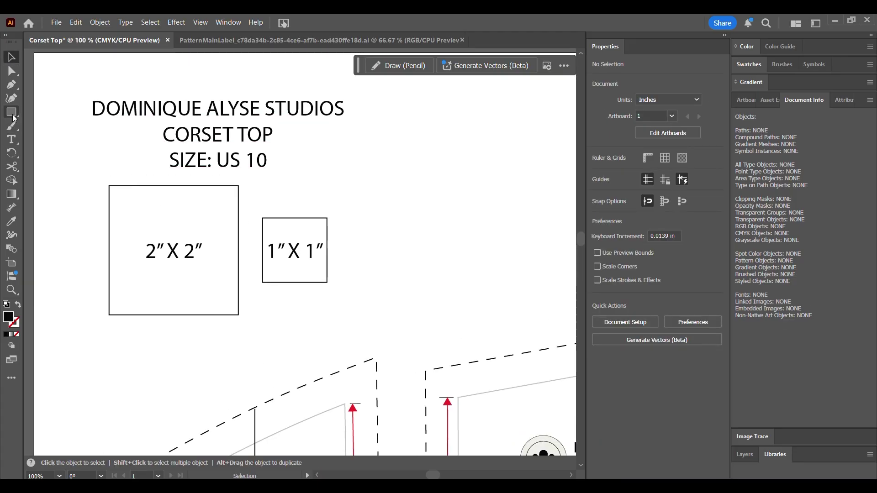
key(m)
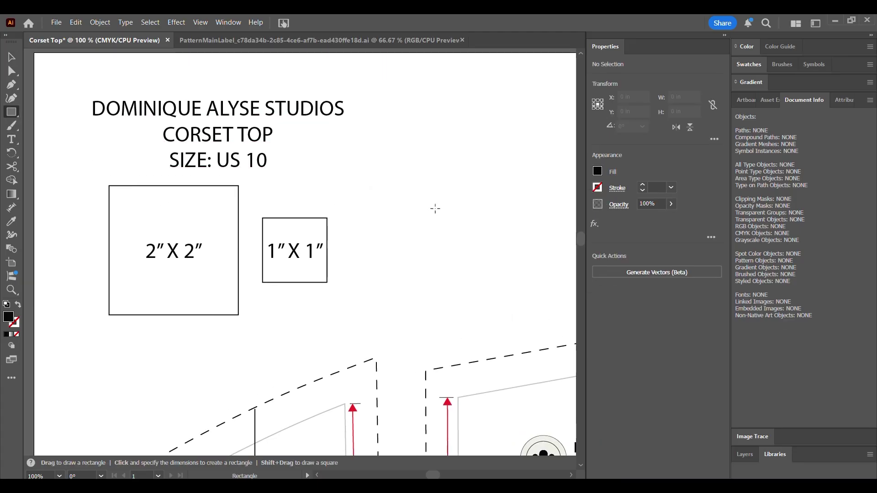
click(434, 209)
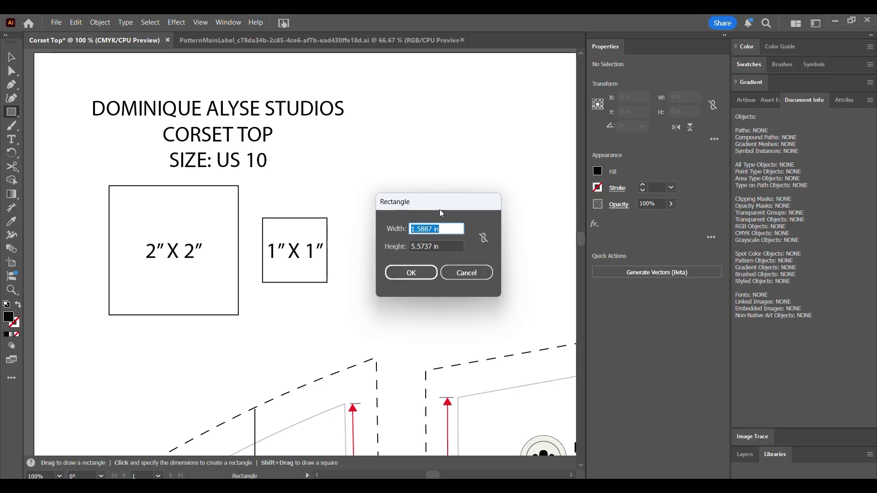
text(2)
key(Tab)
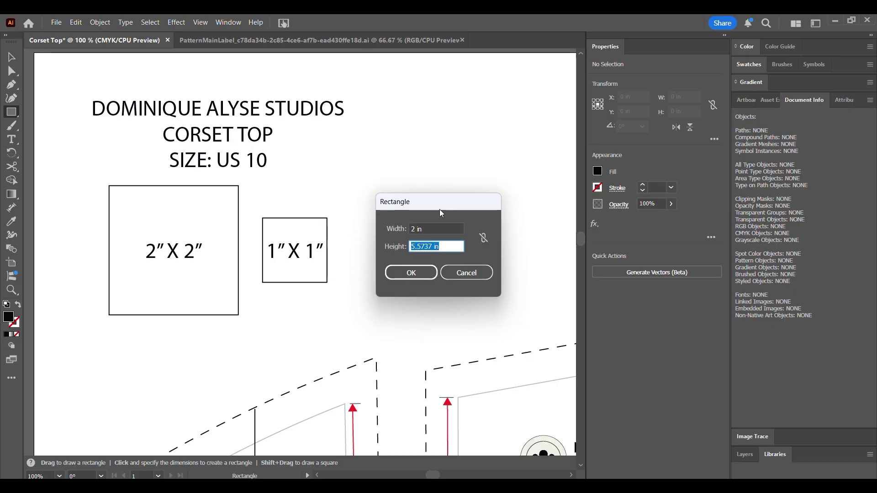
text(2)
click(411, 272)
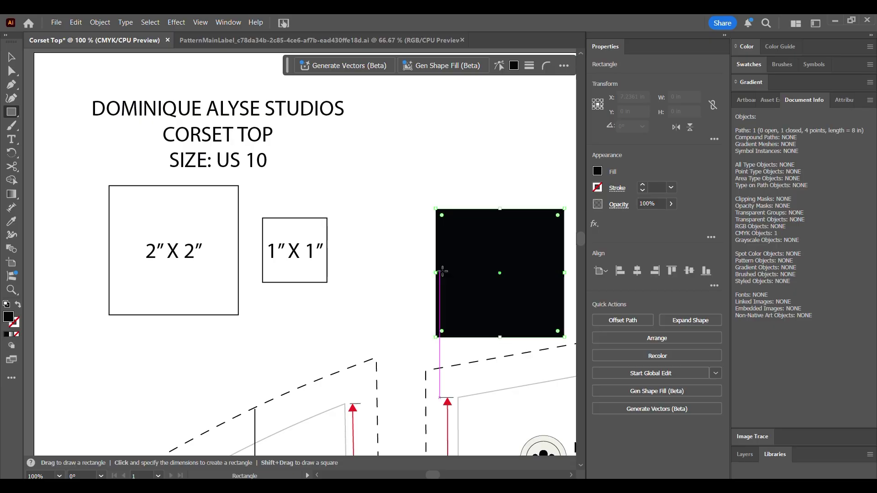
Swap the new square's fill and stroke to leave only a black outline, and lay it over the 2" x 2" test square to check its scale
key(v)
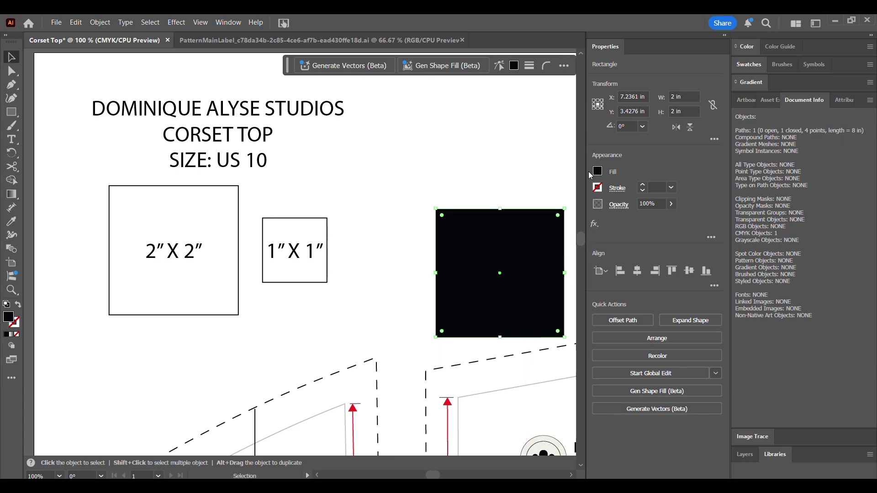
click(17, 306)
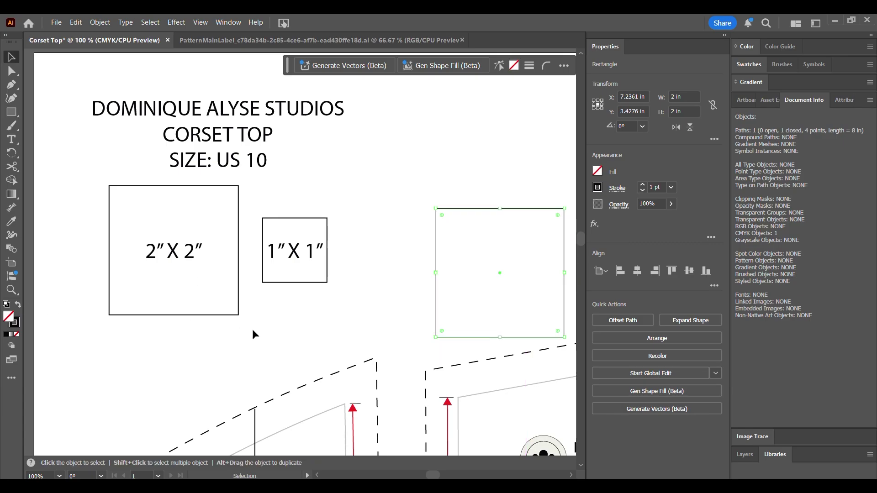
click(432, 332)
drag(480, 338, 154, 313)
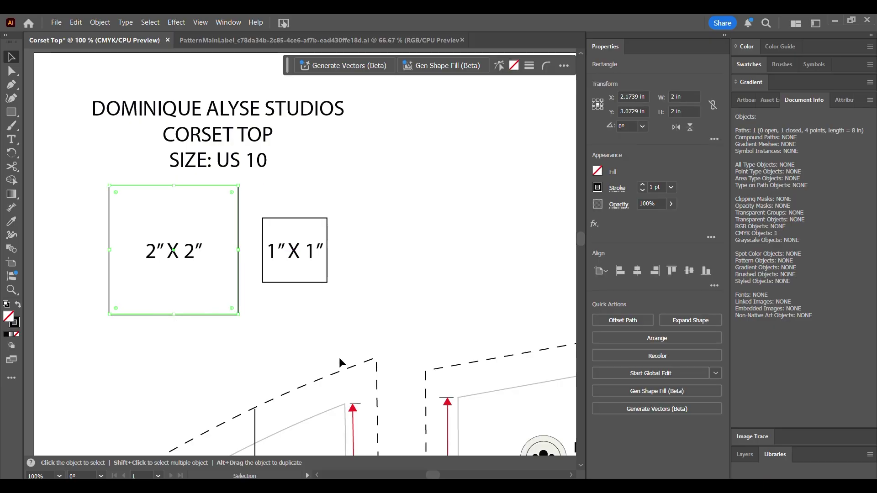
Group the artwork of each pattern piece separately: center front, side front, side back and center back
key(ctrl+minus)
key(ctrl+minus)
key(ctrl+minus)
key(ctrl+minus)
drag(515, 442, 402, 93)
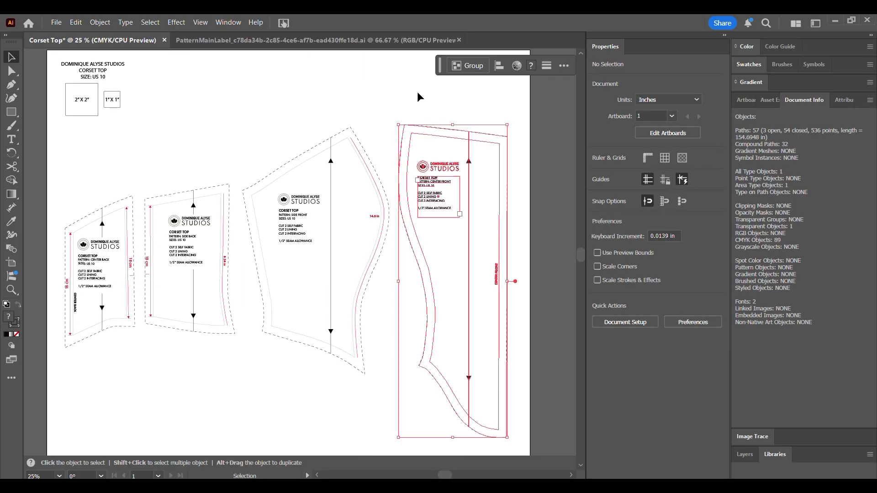
key(ctrl+g)
drag(236, 105, 397, 406)
key(ctrl+g)
drag(141, 164, 238, 366)
key(ctrl+g)
drag(55, 173, 139, 358)
key(ctrl+g)
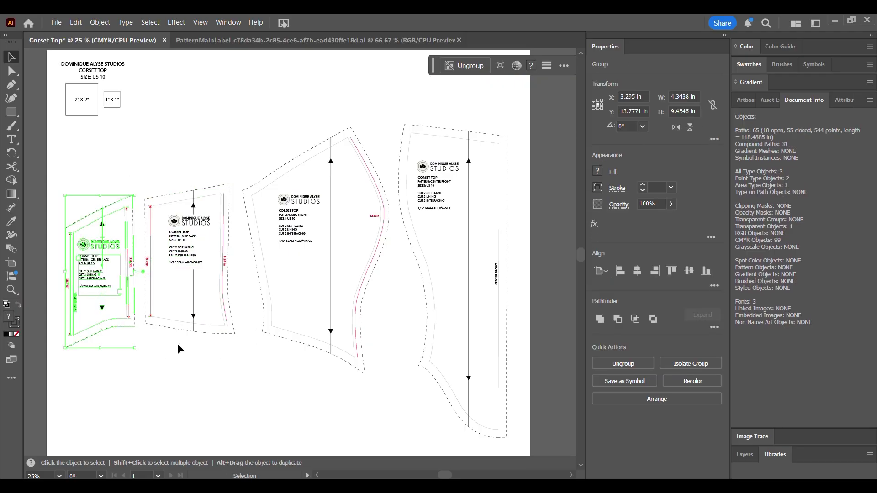
Move all four grouped pattern pieces straight up together, closer to the artboard's upper edge
click(266, 403)
drag(531, 445, 75, 230)
drag(132, 280, 129, 210)
click(412, 362)
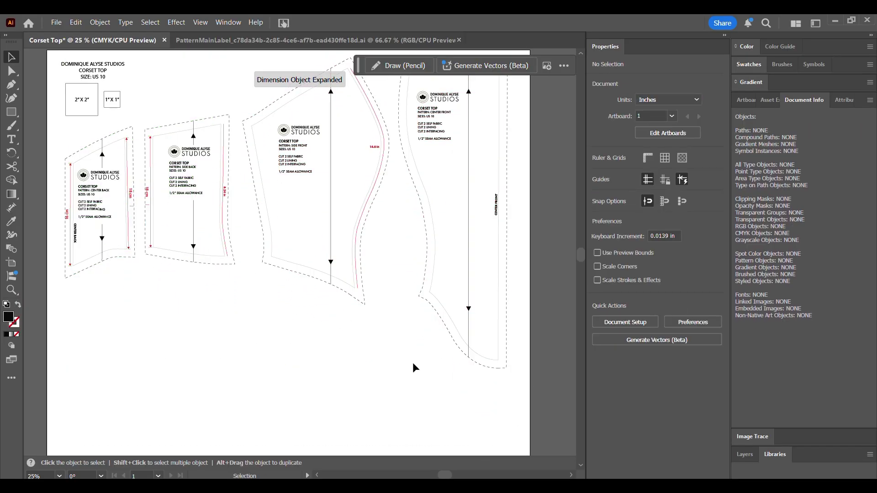
Shorten the artboard from its lower edge to about 20.43 in high so it ends just below the pattern pieces
key(ctrl+minus)
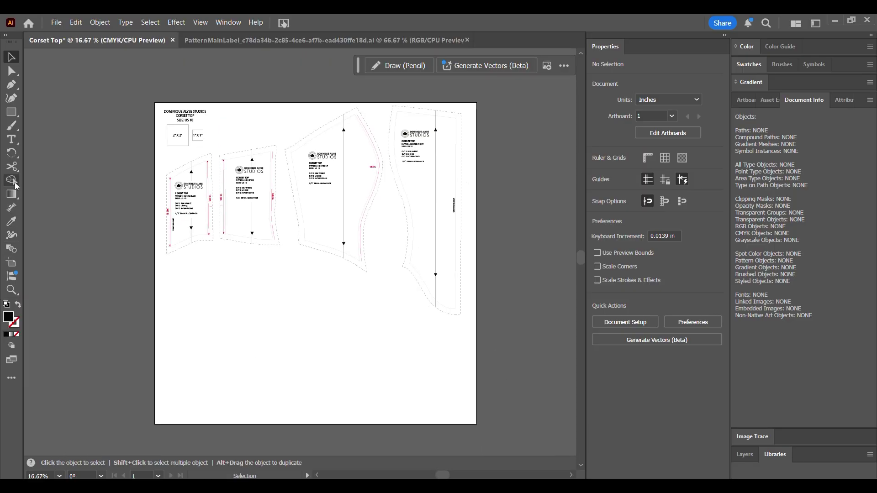
click(11, 263)
drag(315, 425, 314, 322)
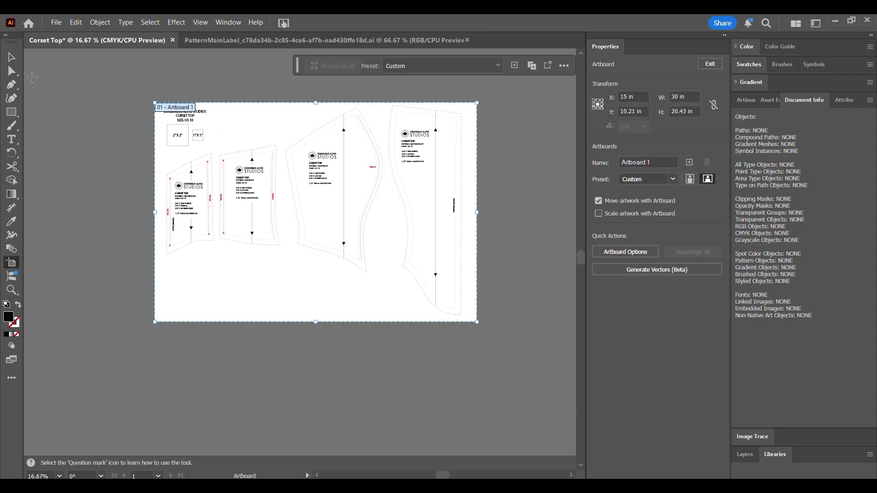
key(Escape)
scroll(239, 213, up, 1)
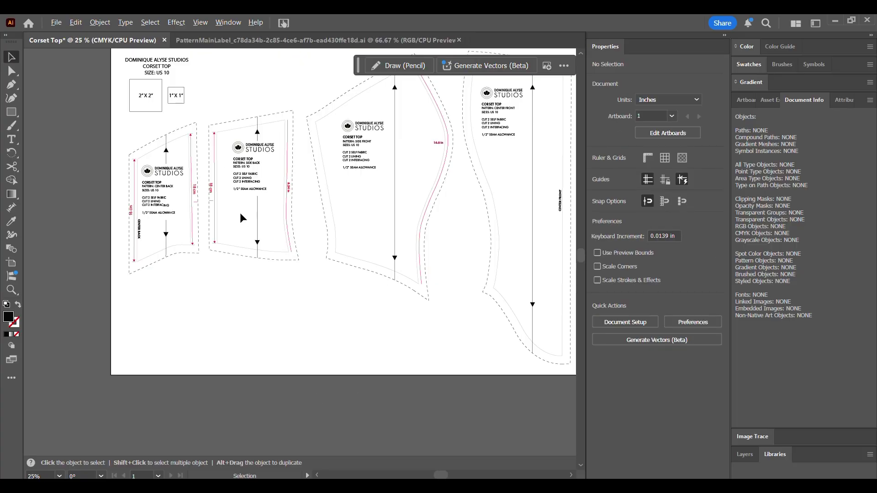